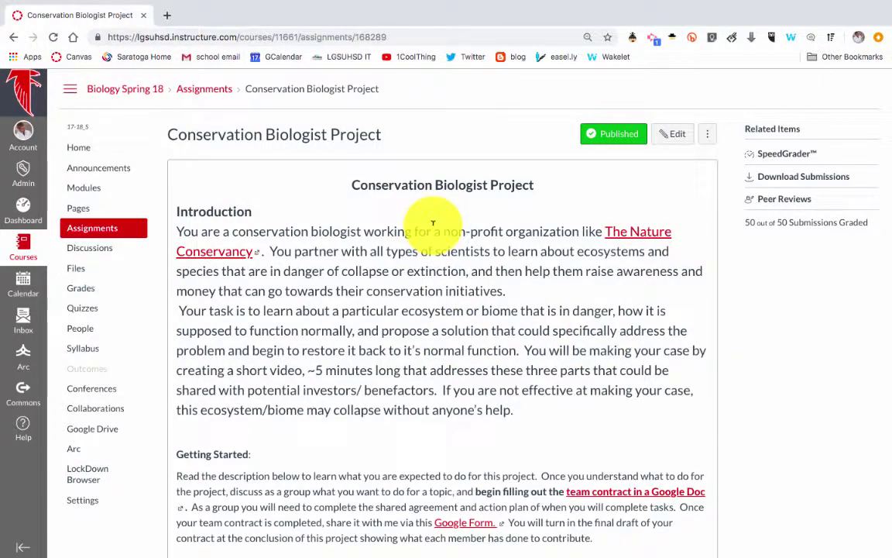
Scroll the project's edit page to its Group Assignment (Con Bio Project set) and Peer Reviews settings.
scroll(433, 223, "down", 3)
scroll(433, 222, "up", 2)
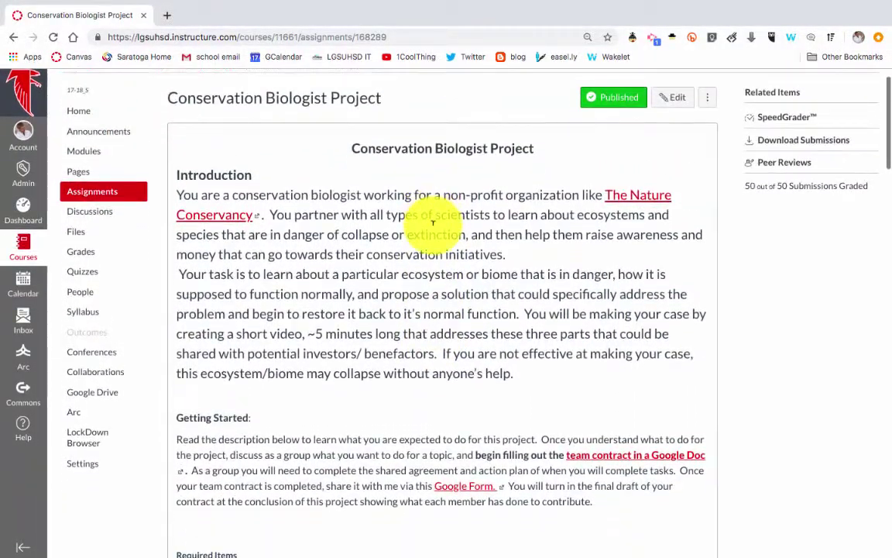
scroll(432, 223, "down", 2)
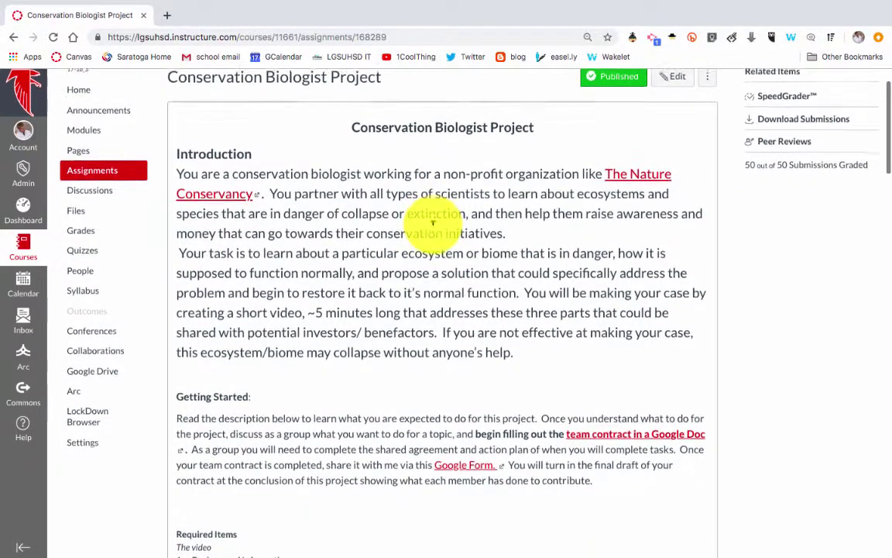
scroll(433, 223, "down", 2)
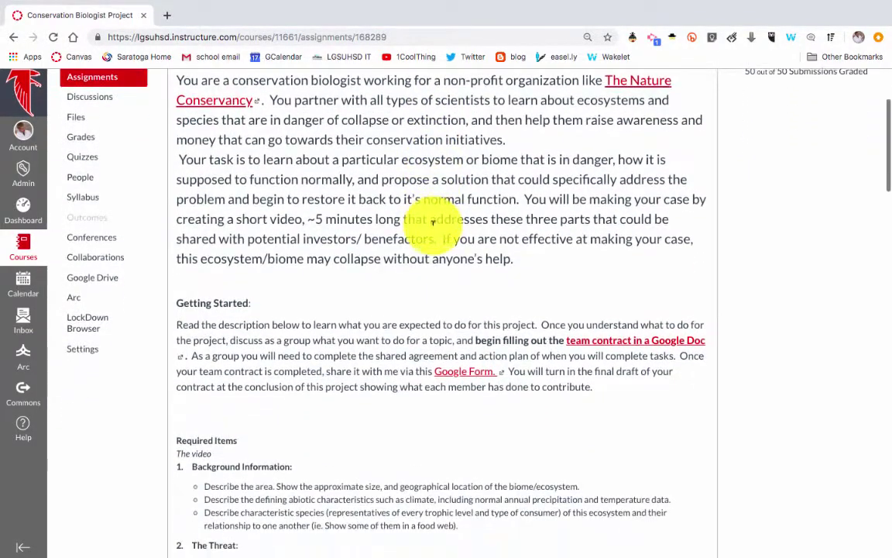
scroll(433, 226, "up", 3)
scroll(433, 222, "down", 3)
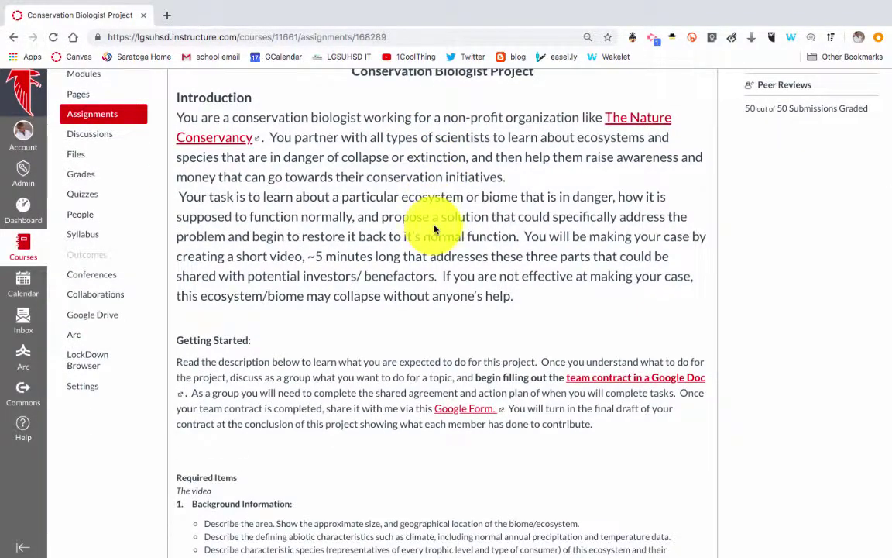
scroll(434, 232, "down", 8)
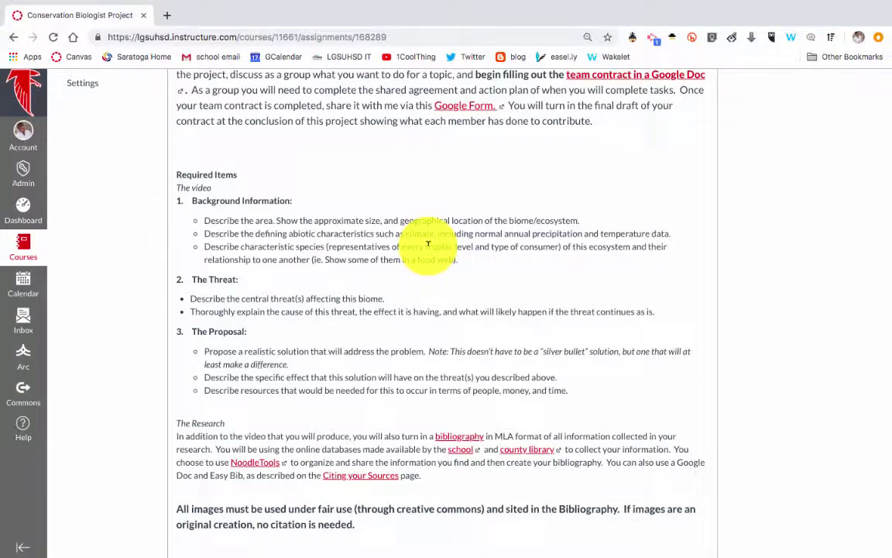
scroll(427, 244, "down", 1)
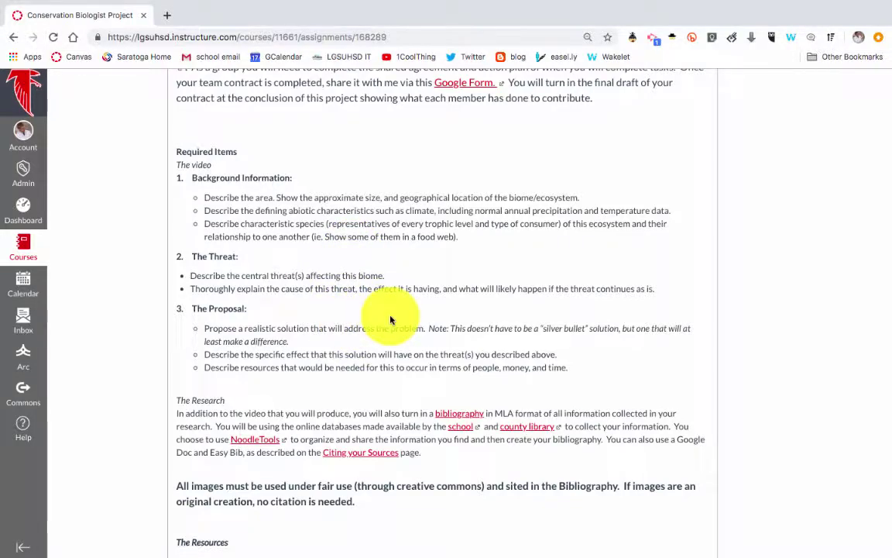
scroll(390, 319, "down", 3)
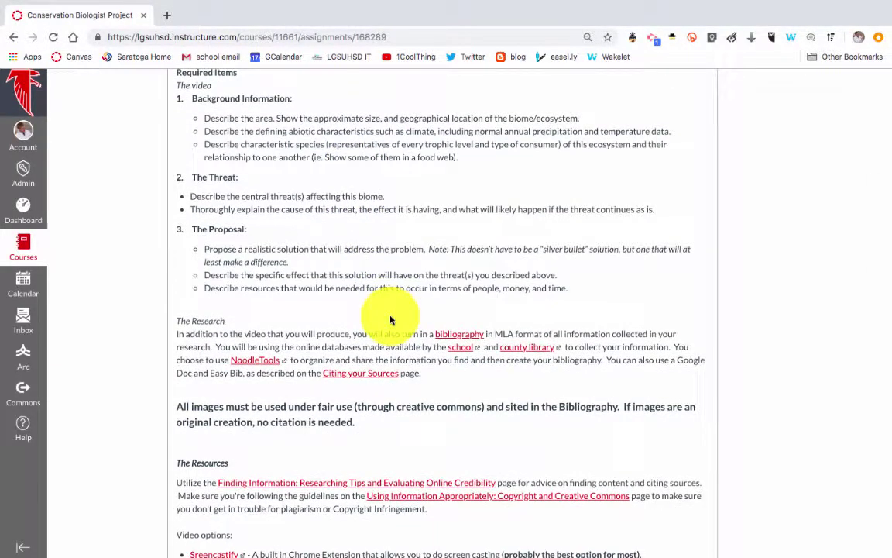
scroll(390, 319, "down", 3)
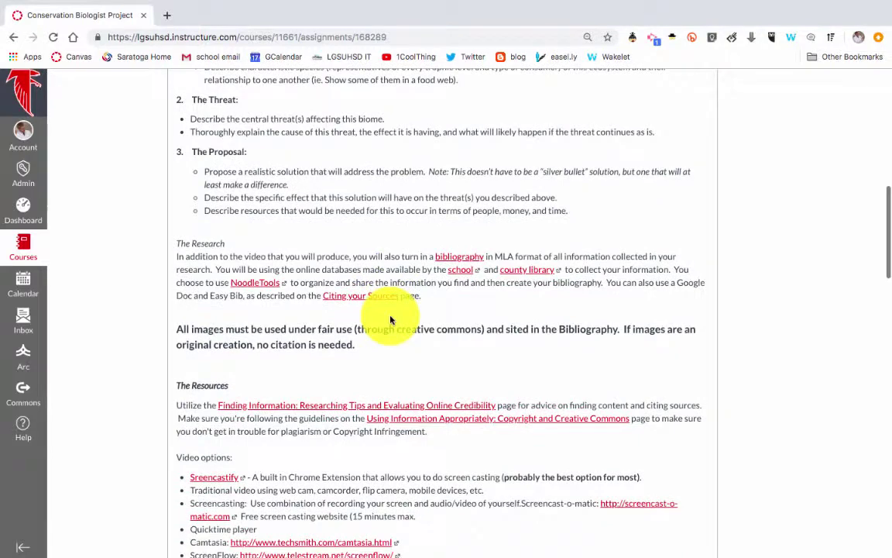
scroll(517, 304, "down", 5)
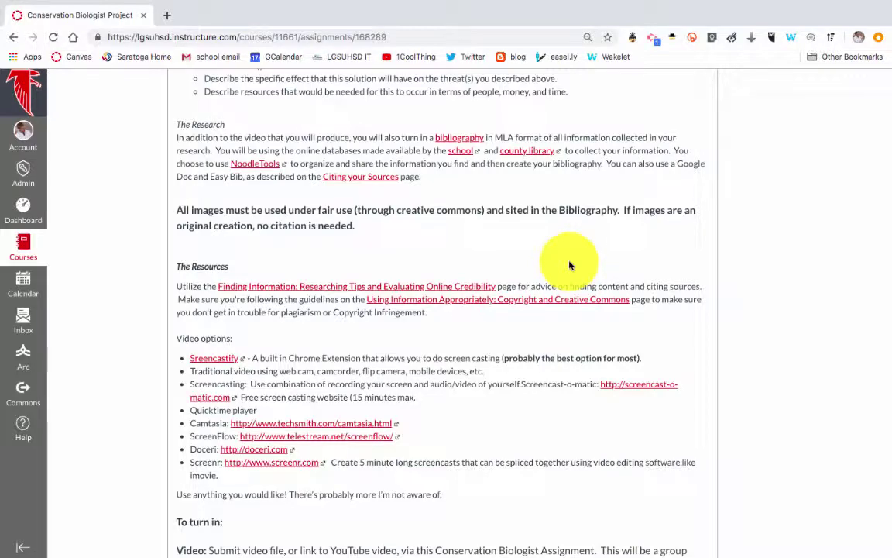
scroll(569, 266, "down", 5)
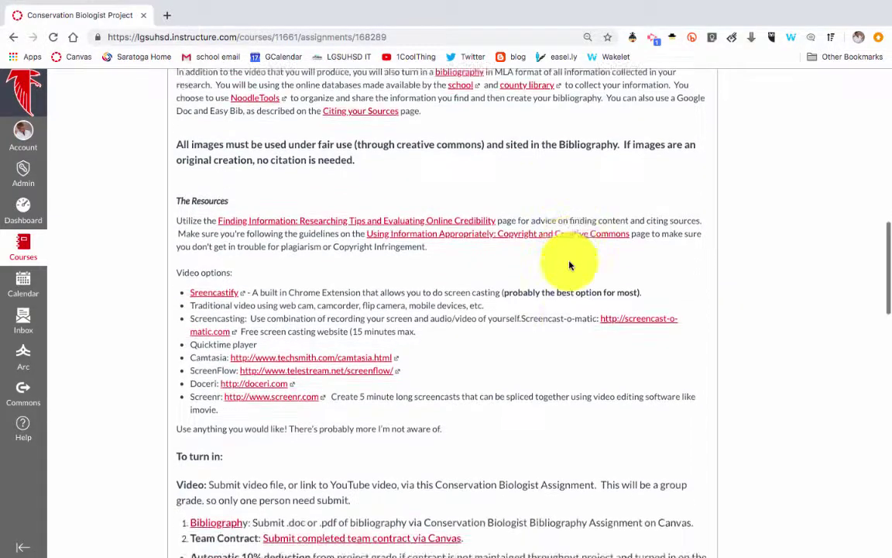
scroll(569, 266, "down", 3)
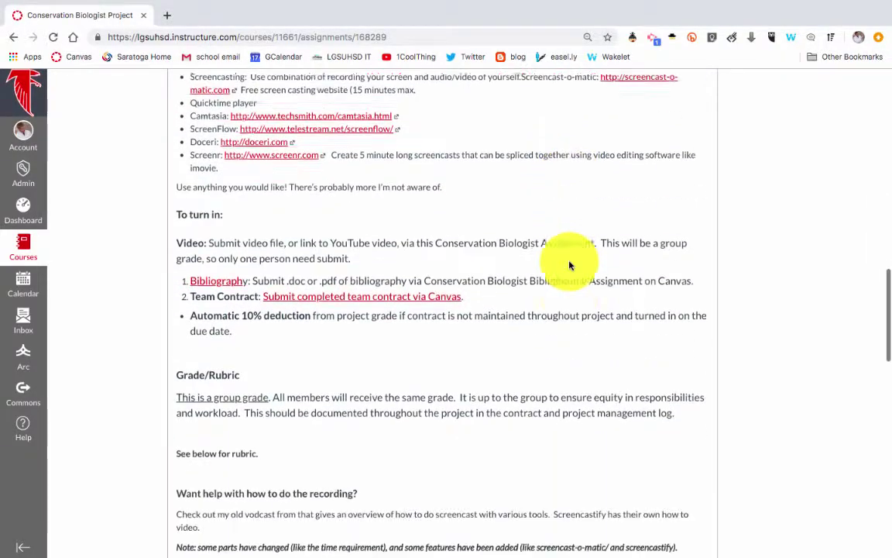
scroll(569, 265, "up", 15)
scroll(569, 259, "up", 5)
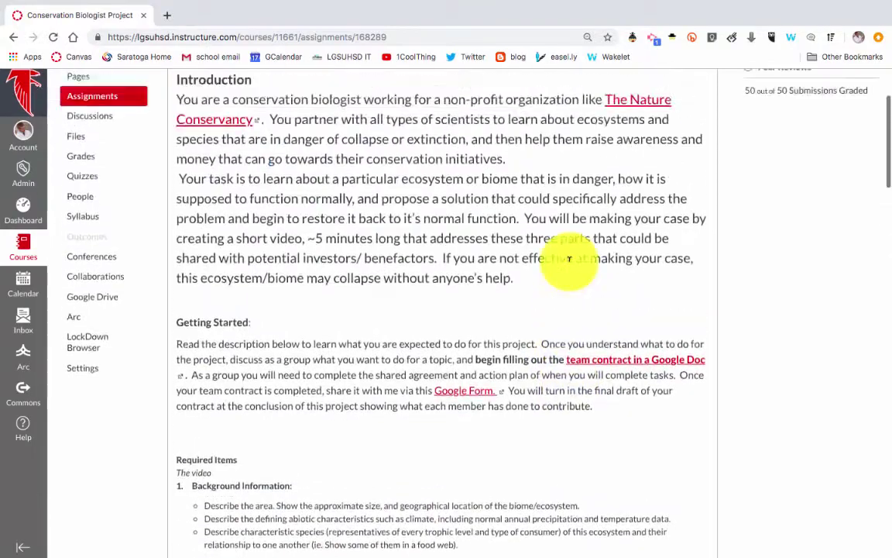
scroll(498, 247, "down", 6)
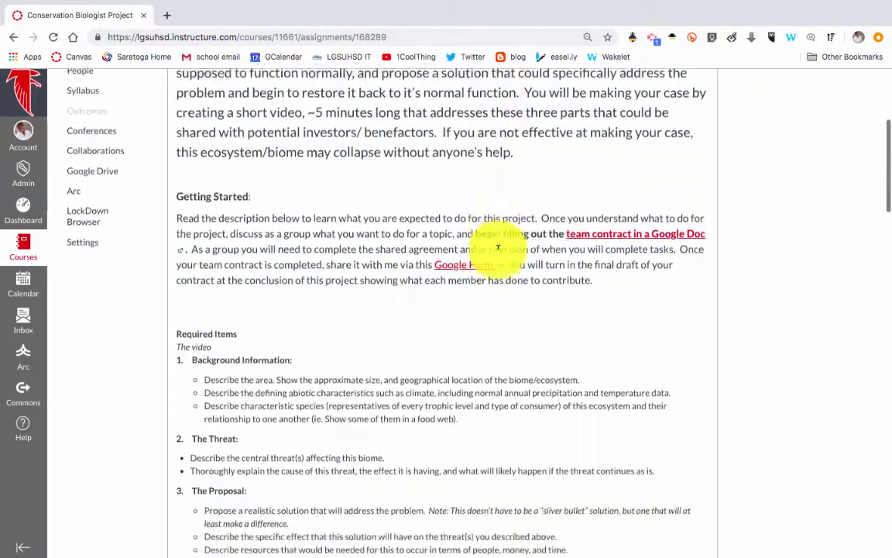
scroll(498, 247, "down", 2)
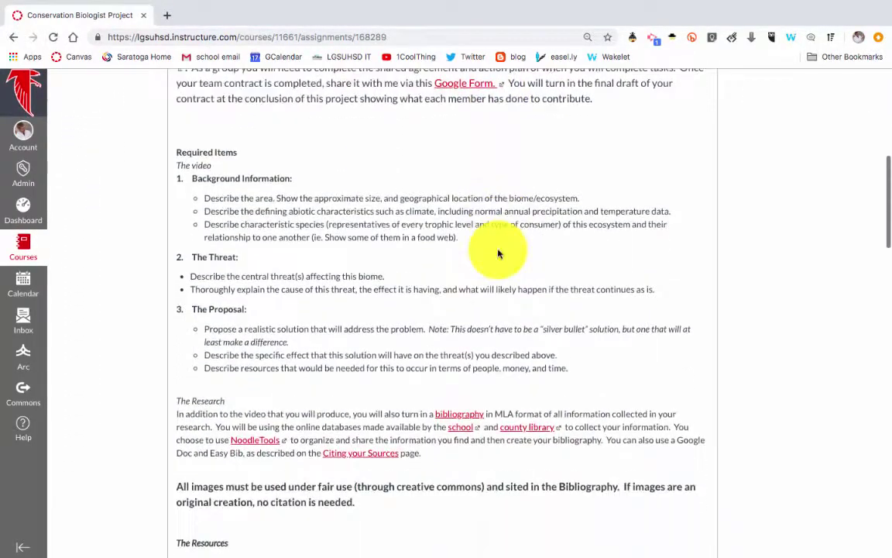
scroll(443, 220, "down", 1)
scroll(445, 221, "down", 3)
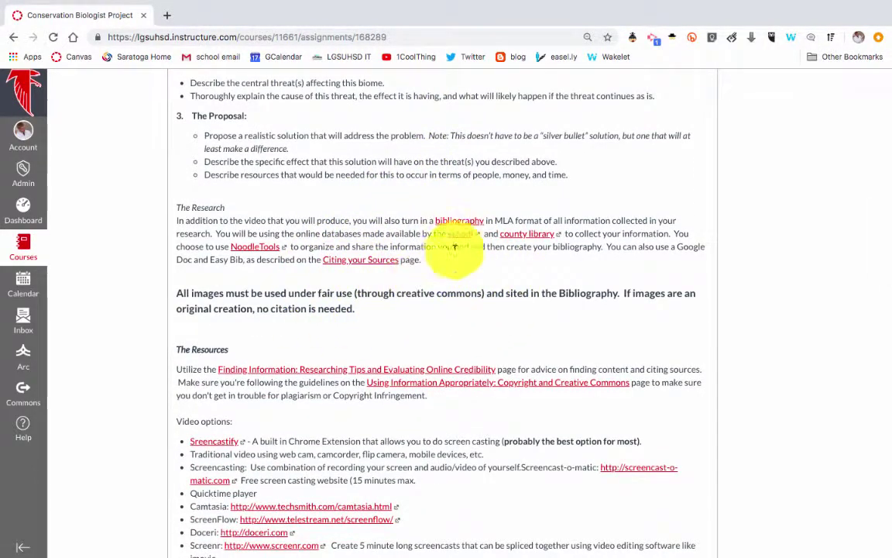
scroll(391, 240, "down", 1)
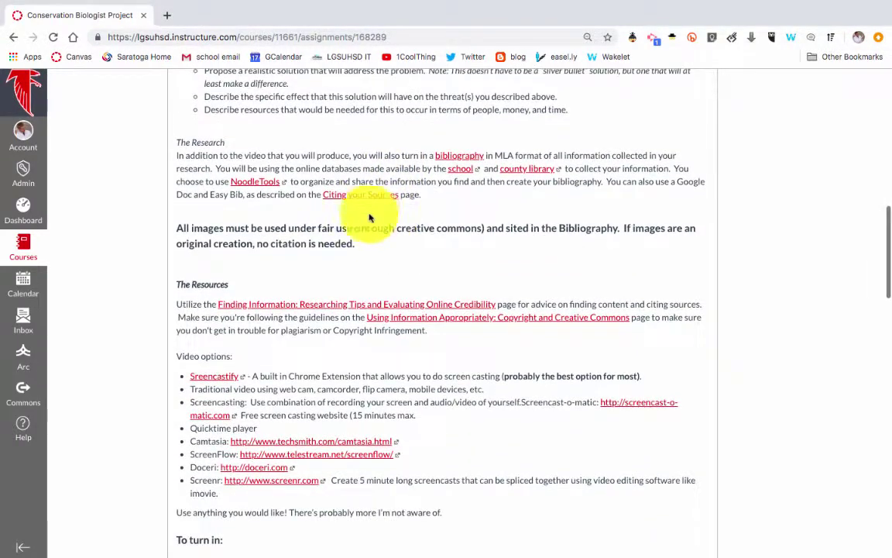
scroll(372, 194, "down", 1)
scroll(374, 197, "down", 3)
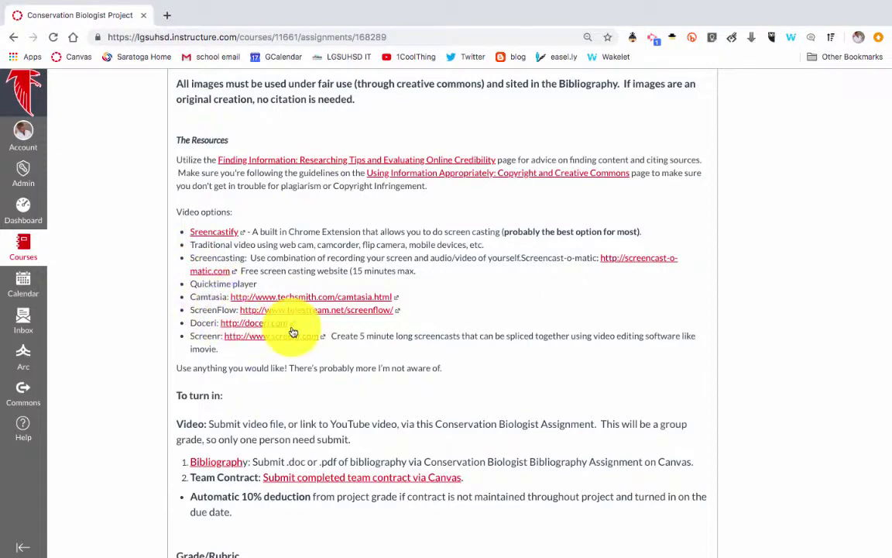
scroll(260, 266, "down", 3)
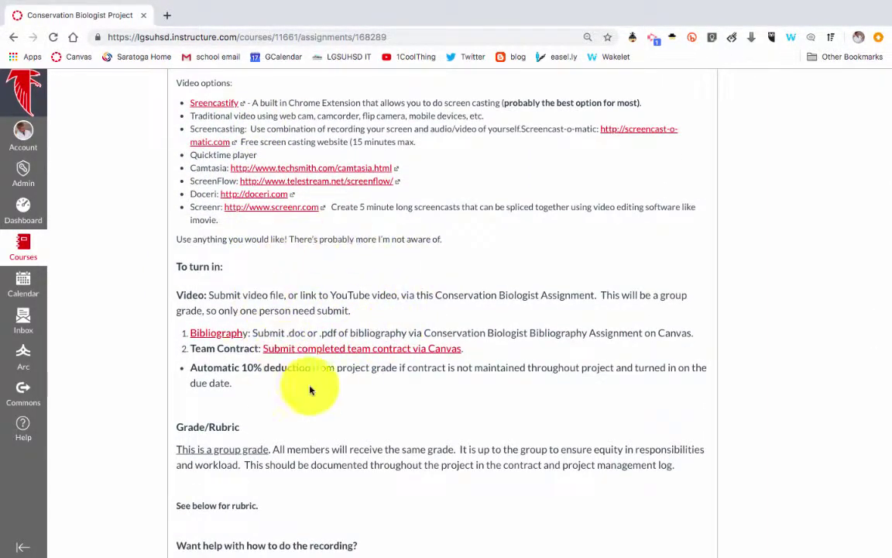
scroll(308, 367, "down", 3)
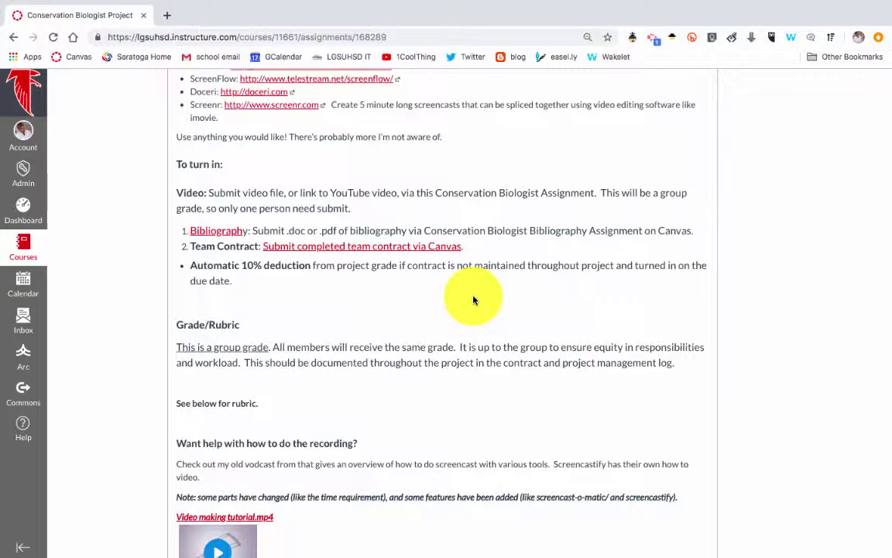
scroll(474, 300, "down", 3)
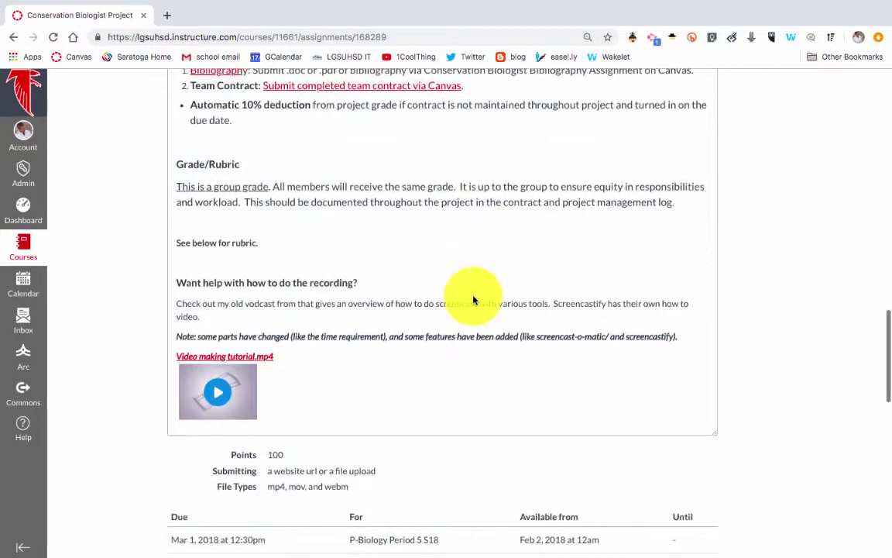
scroll(473, 300, "down", 2)
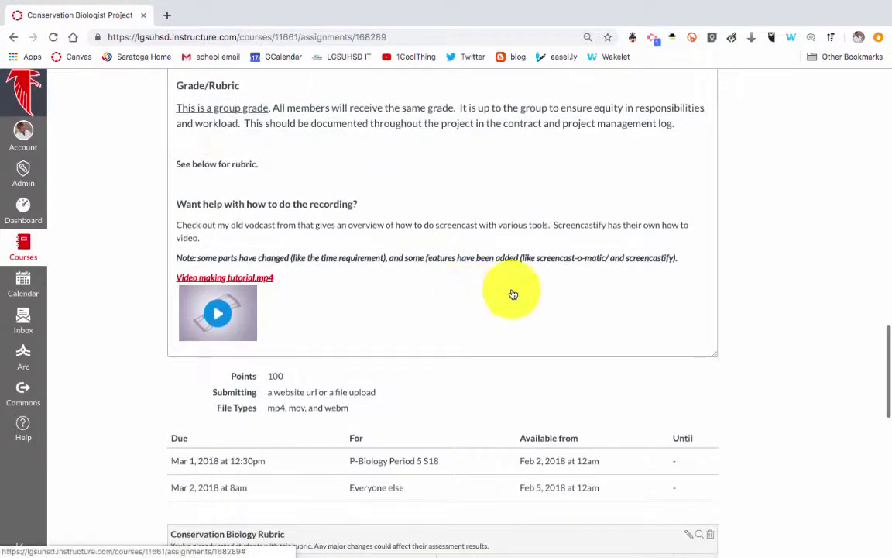
scroll(779, 275, "down", 8)
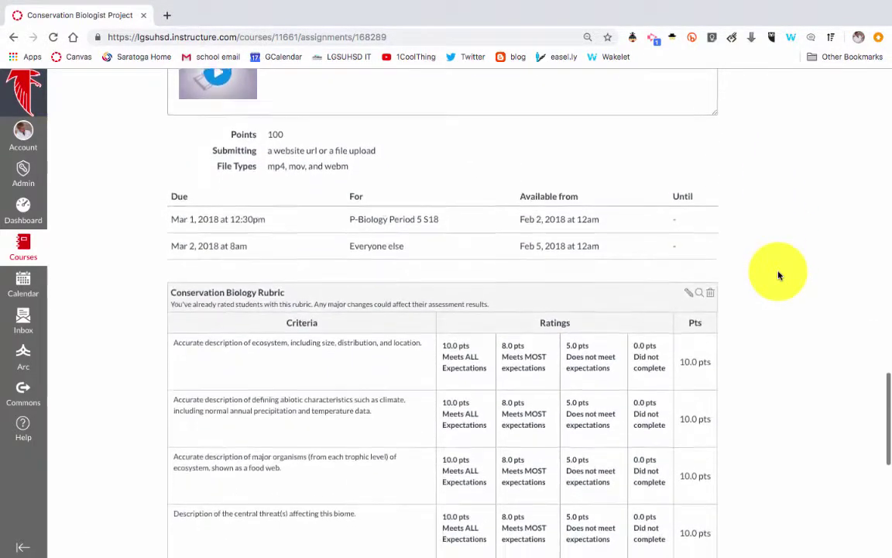
scroll(779, 275, "down", 2)
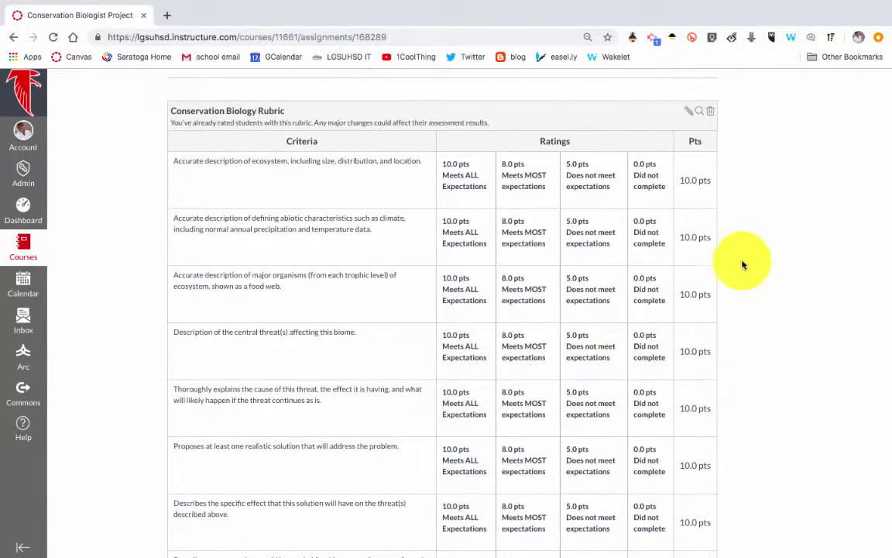
scroll(325, 231, "down", 1)
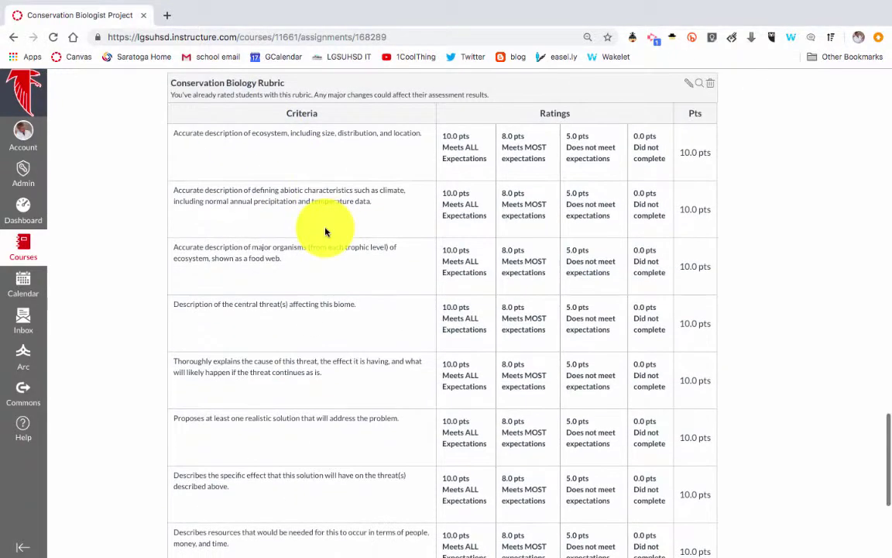
scroll(292, 133, "down", 4)
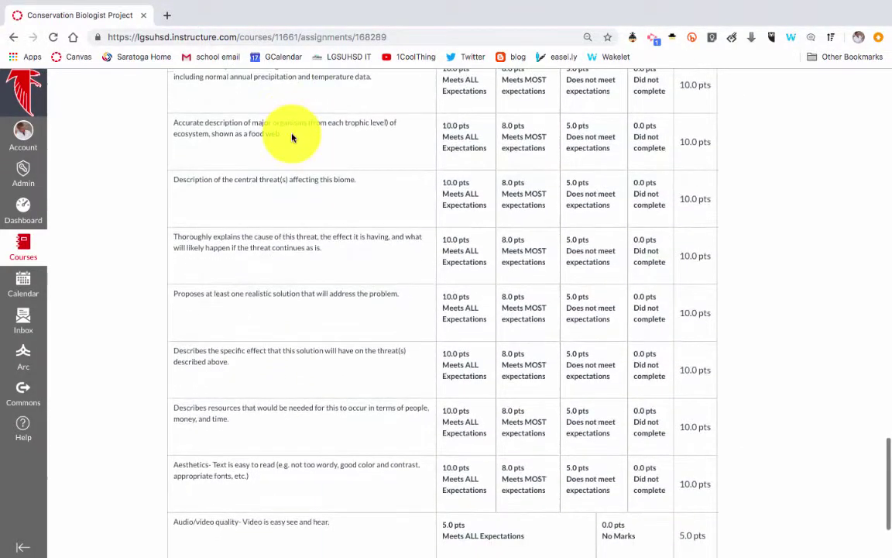
scroll(292, 137, "down", 3)
scroll(292, 131, "down", 1)
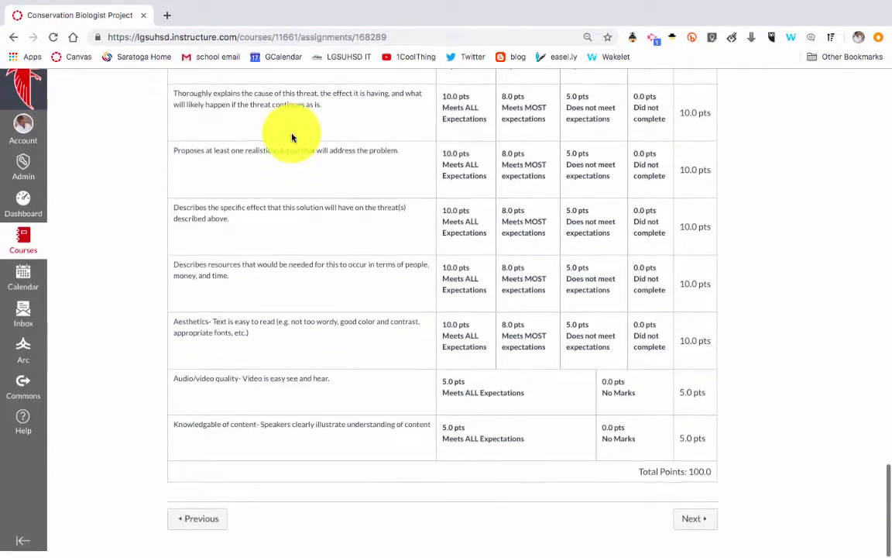
scroll(292, 136, "up", 8)
scroll(292, 137, "up", 15)
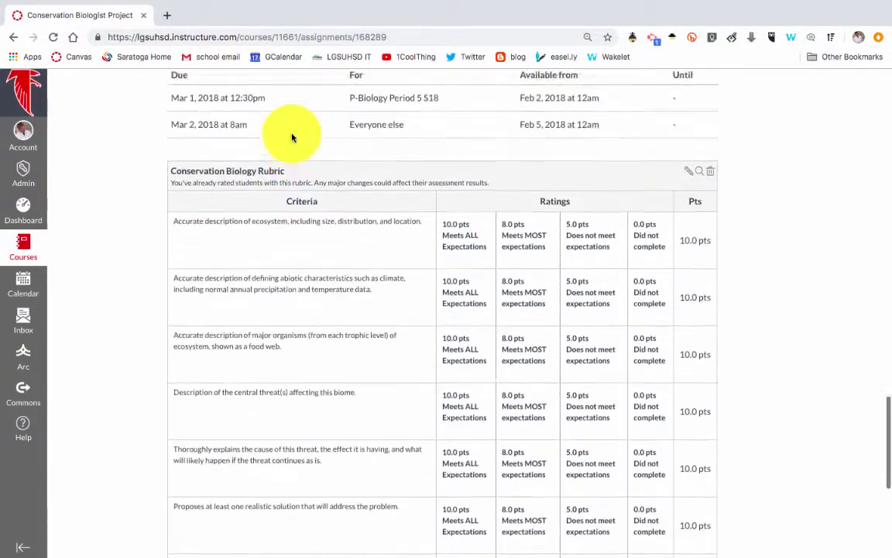
scroll(292, 137, "up", 5)
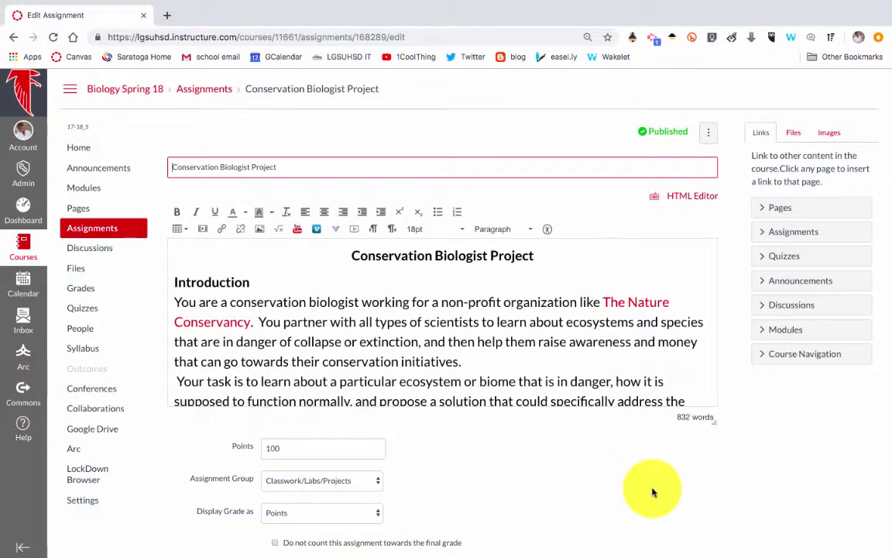
scroll(649, 487, "down", 10)
scroll(653, 491, "down", 1)
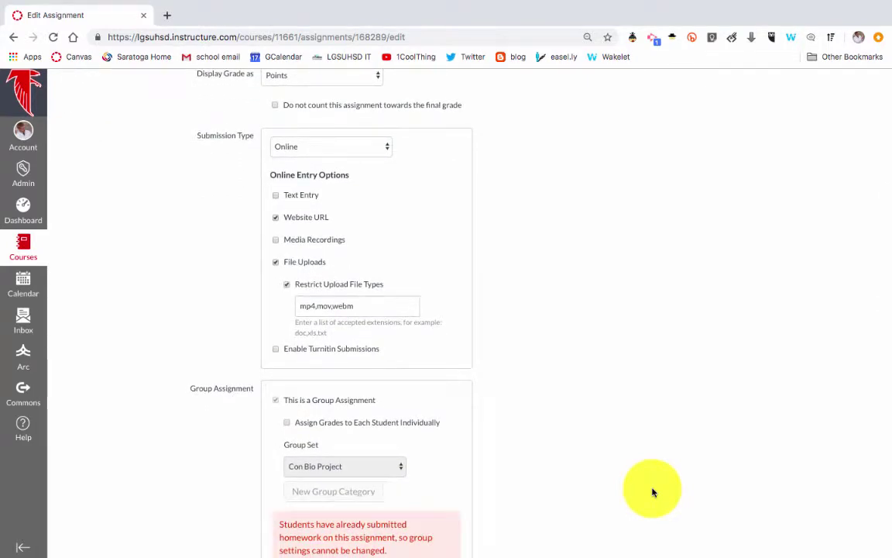
scroll(653, 492, "down", 5)
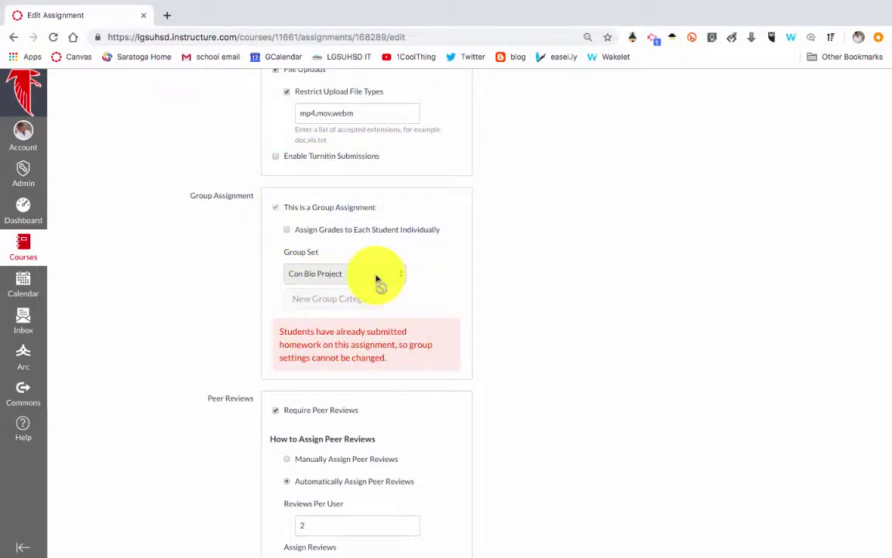
scroll(377, 278, "down", 5)
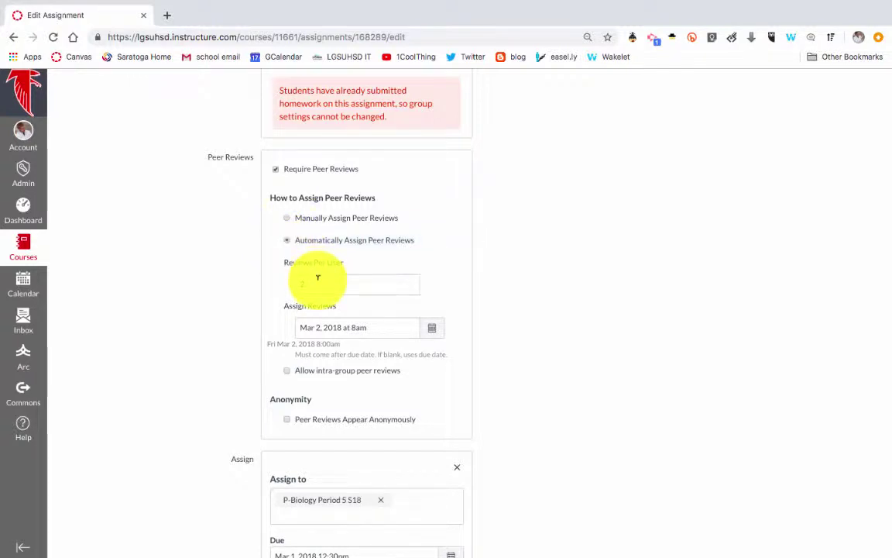
Check the Assign Reviews date of Mar 2, 2018 at 8am and the Assign to sections.
scroll(318, 277, "down", 1)
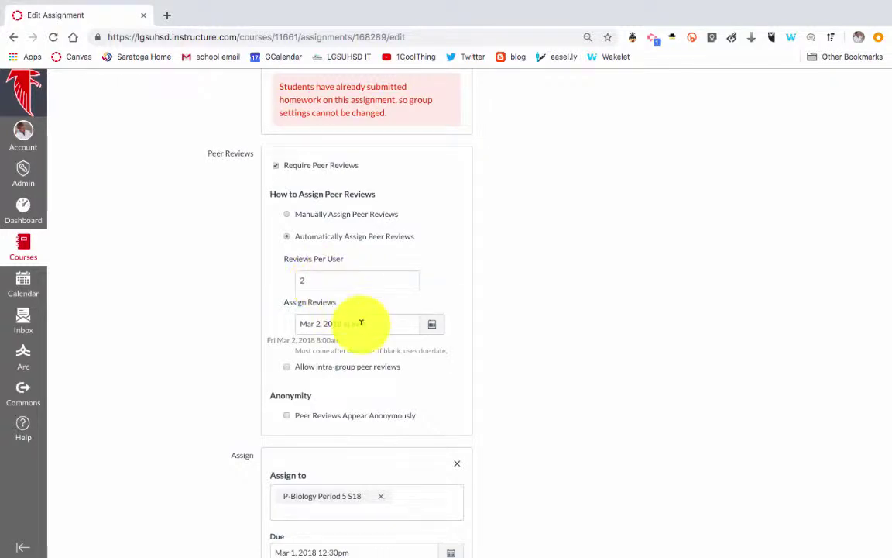
left_click(334, 322)
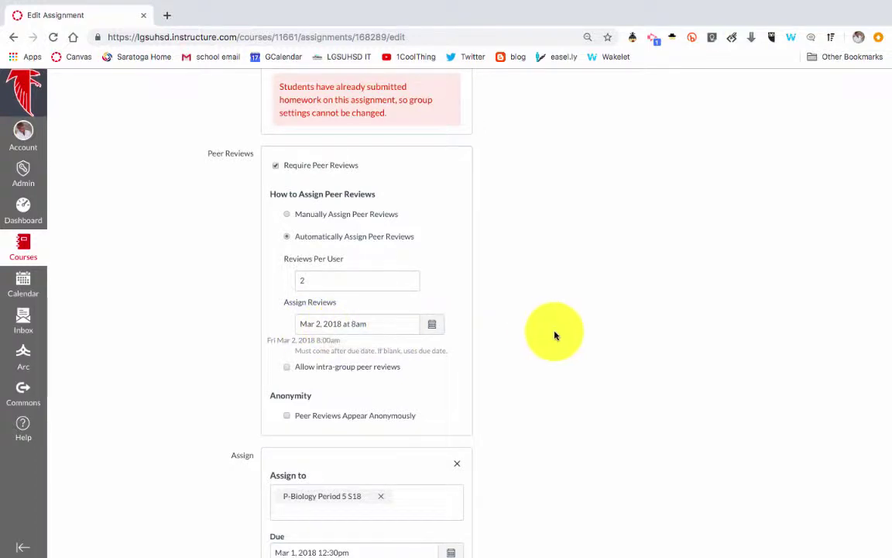
scroll(553, 334, "down", 3)
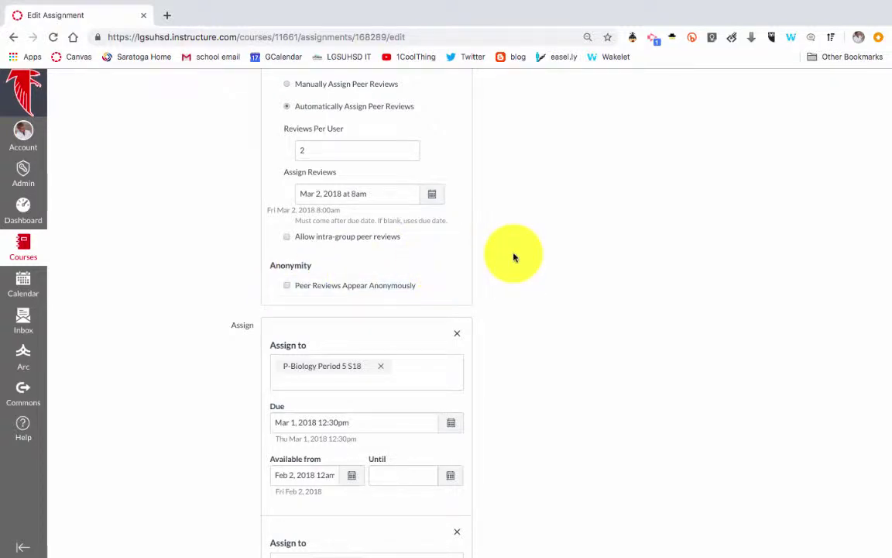
scroll(514, 257, "down", 3)
scroll(514, 257, "down", 3)
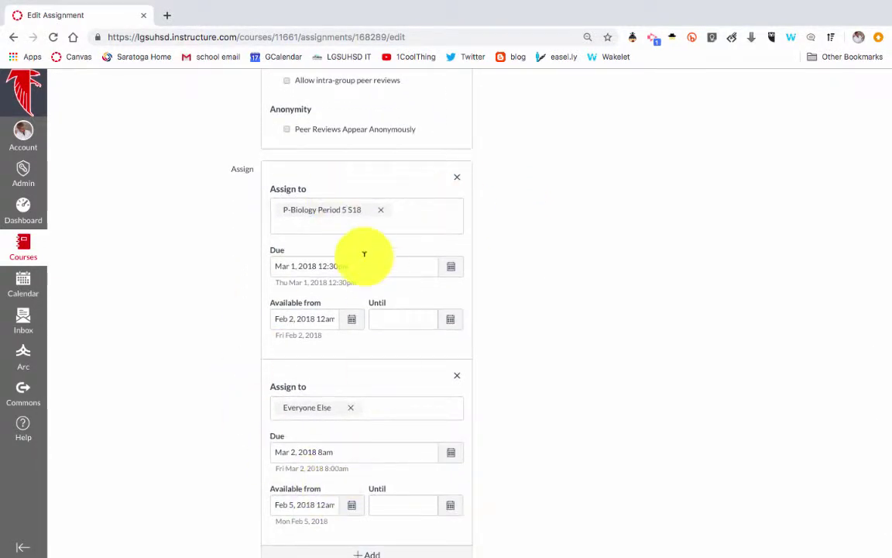
scroll(313, 275, "down", 3)
Save the assignment, keeping automatic peer reviews at 2 per student.
scroll(315, 283, "up", 6)
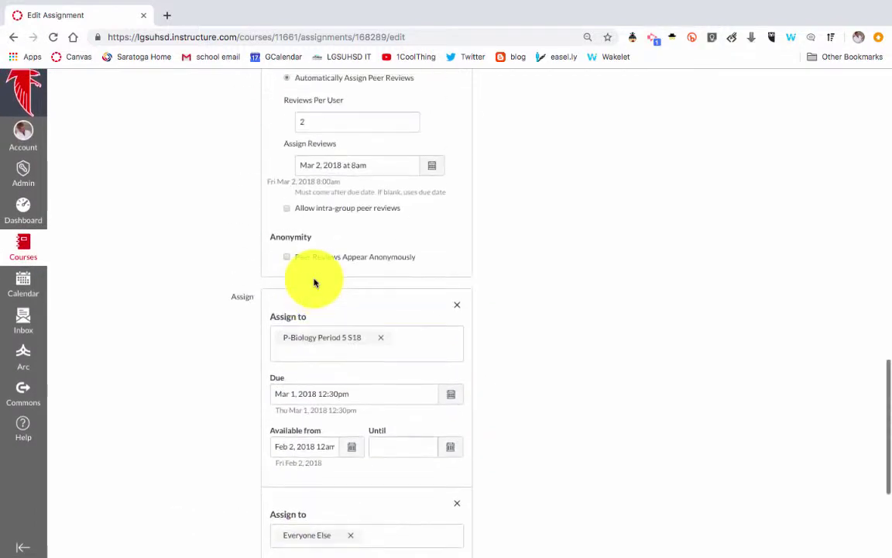
scroll(314, 283, "up", 3)
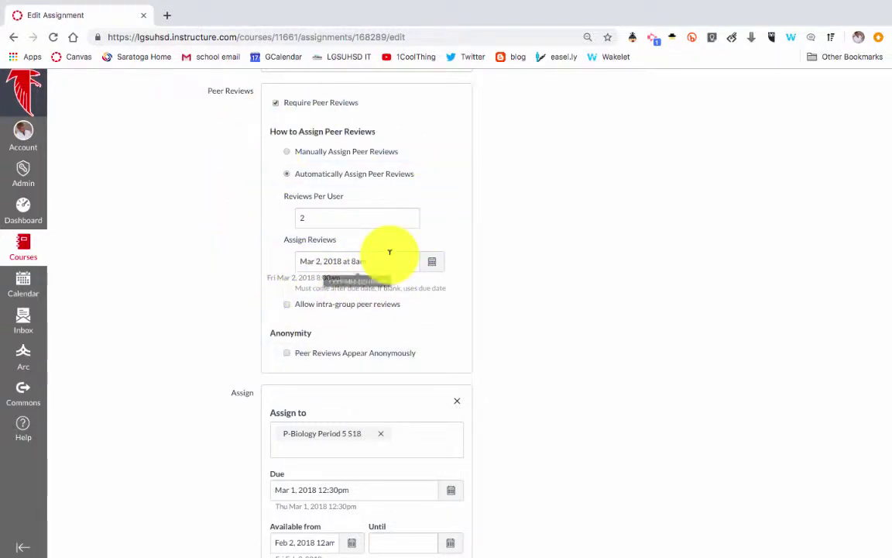
scroll(390, 252, "up", 3)
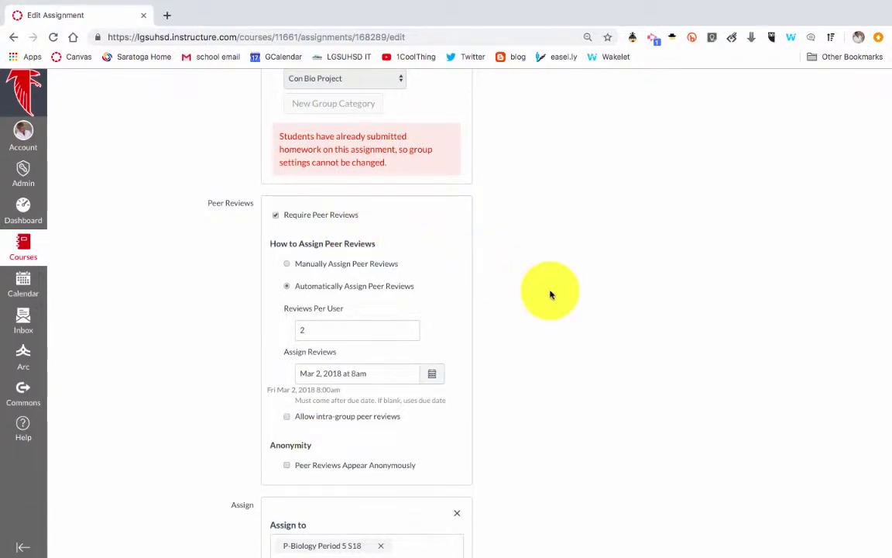
scroll(549, 294, "up", 15)
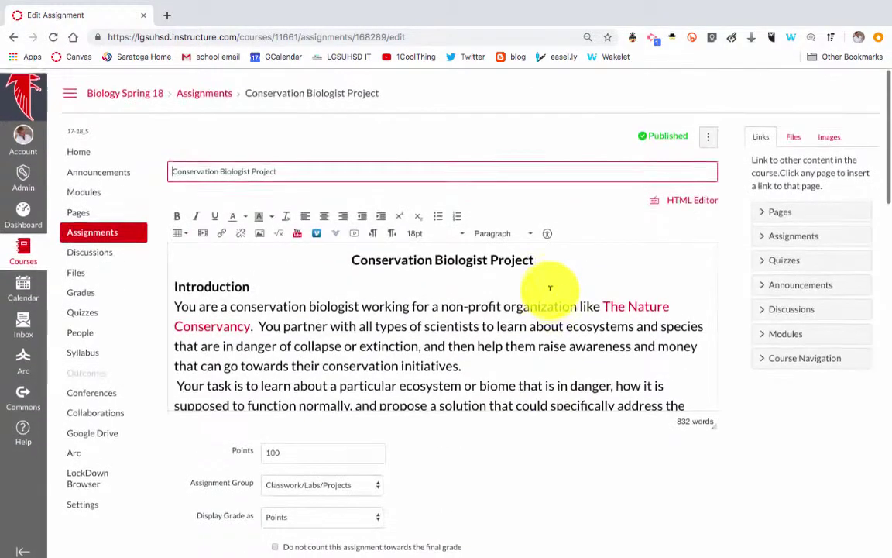
scroll(733, 420, "down", 15)
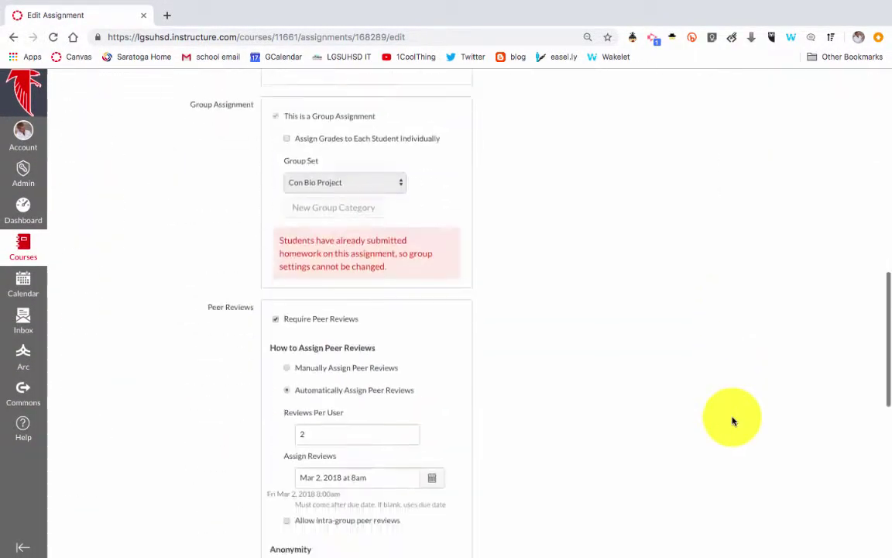
left_click(697, 511)
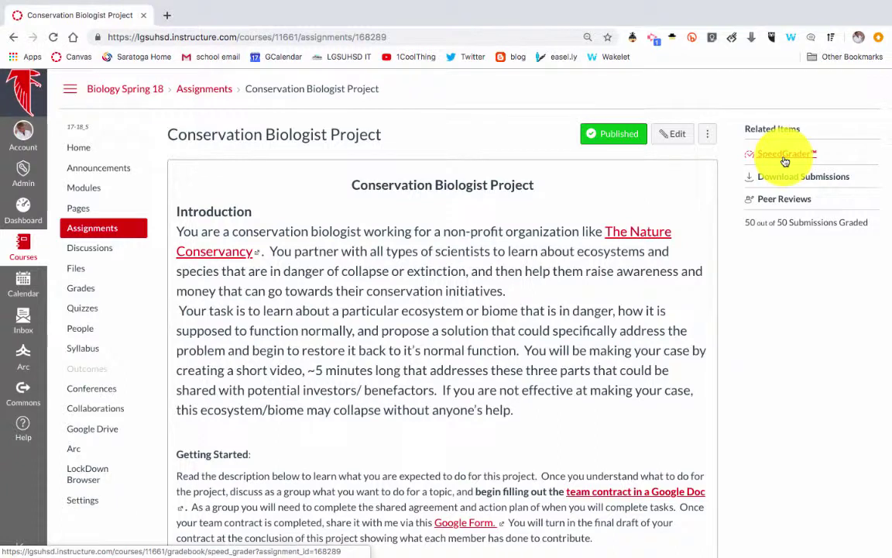
Open the Conservation Biologist Project's Peer Reviews page from the Related Items sidebar.
left_click(785, 203)
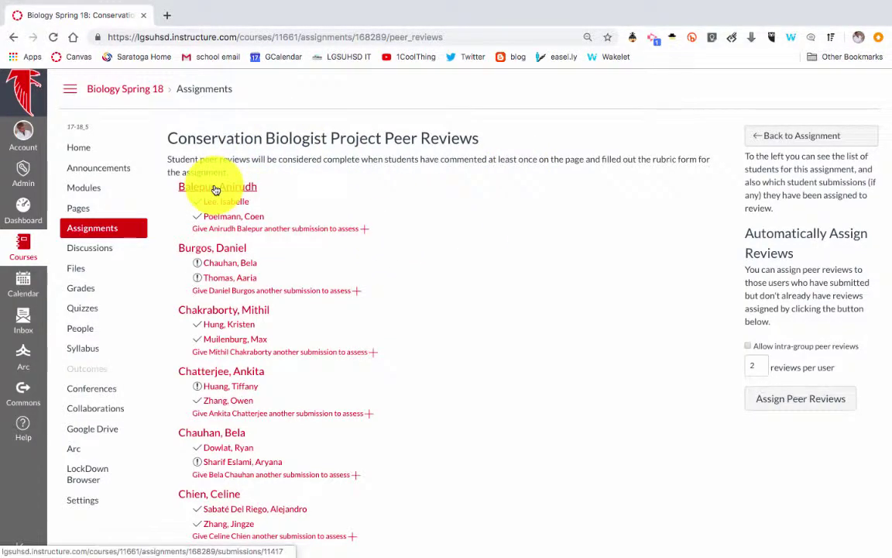
Start assigning the first student another submission, browsing the student list without choosing anyone.
scroll(206, 192, "down", 1)
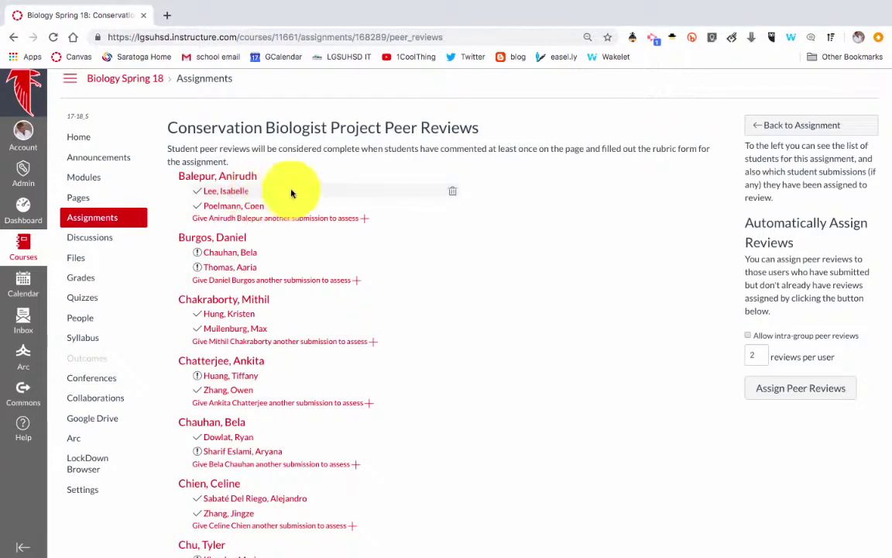
left_click(365, 220)
left_click(288, 235)
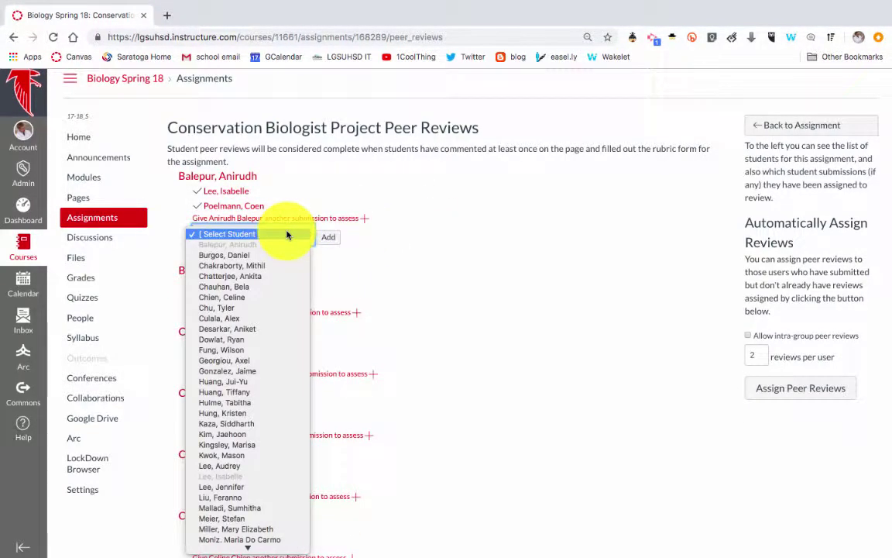
scroll(279, 324, "down", 5)
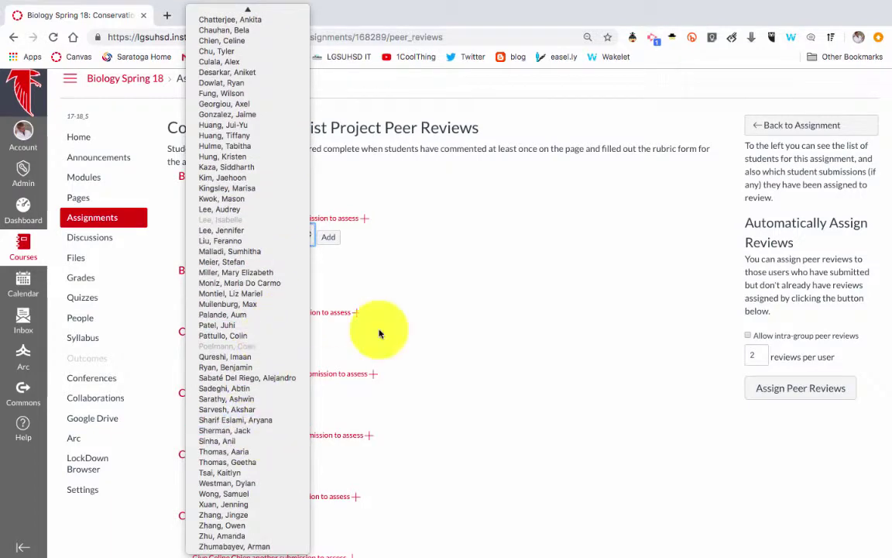
left_click(457, 236)
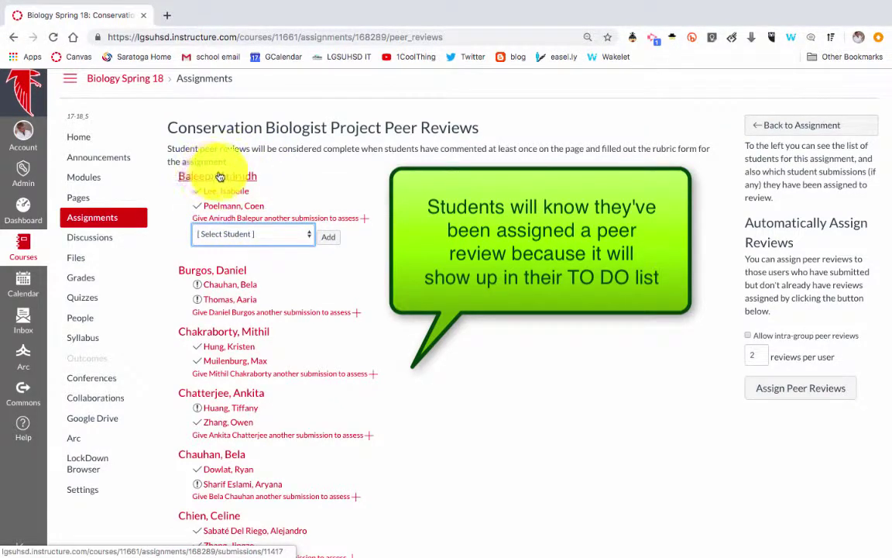
scroll(293, 210, "down", 5)
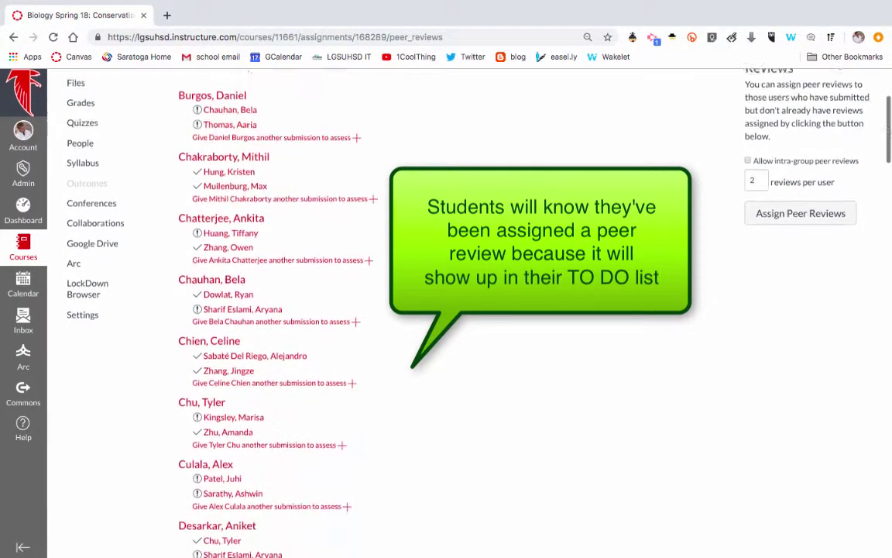
scroll(271, 277, "down", 3)
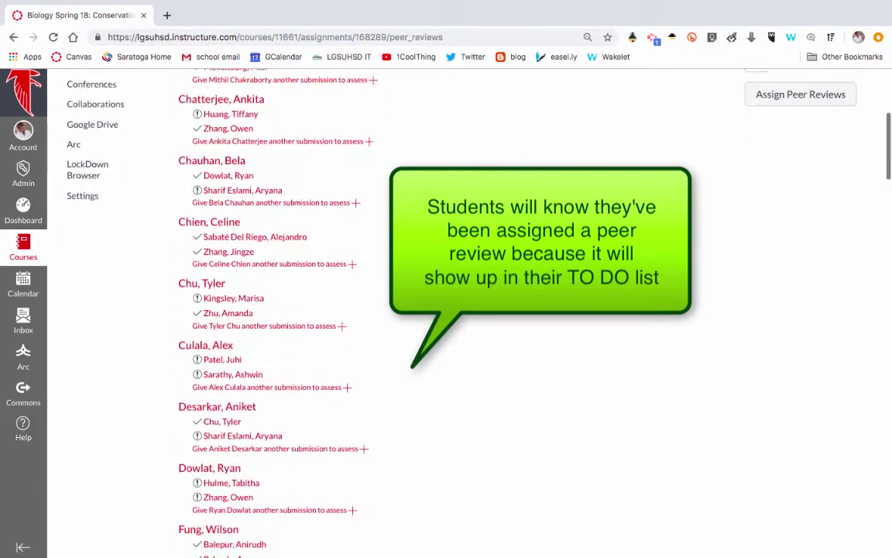
scroll(270, 277, "down", 10)
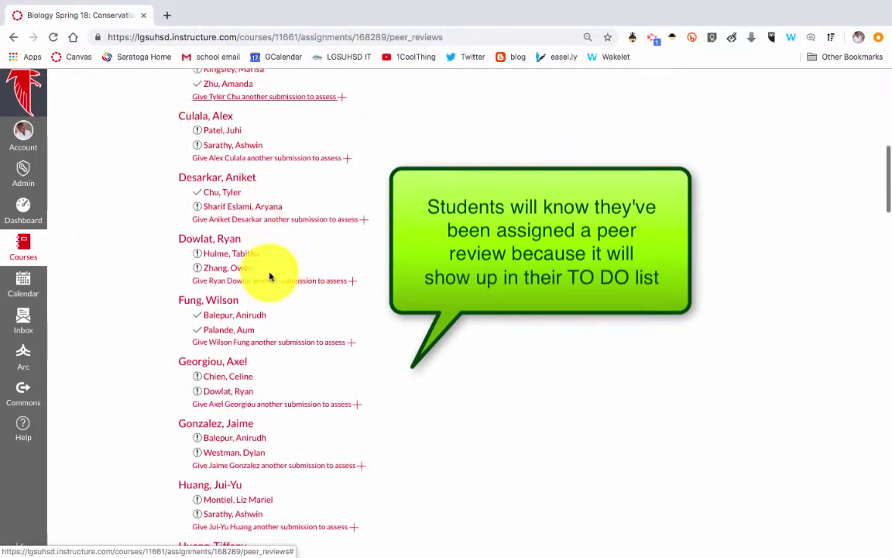
scroll(269, 277, "down", 1)
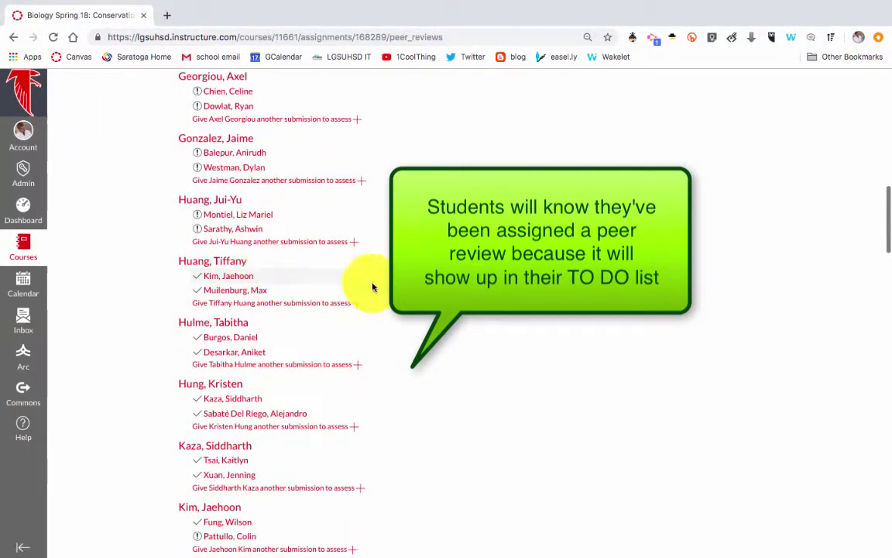
scroll(258, 255, "down", 3)
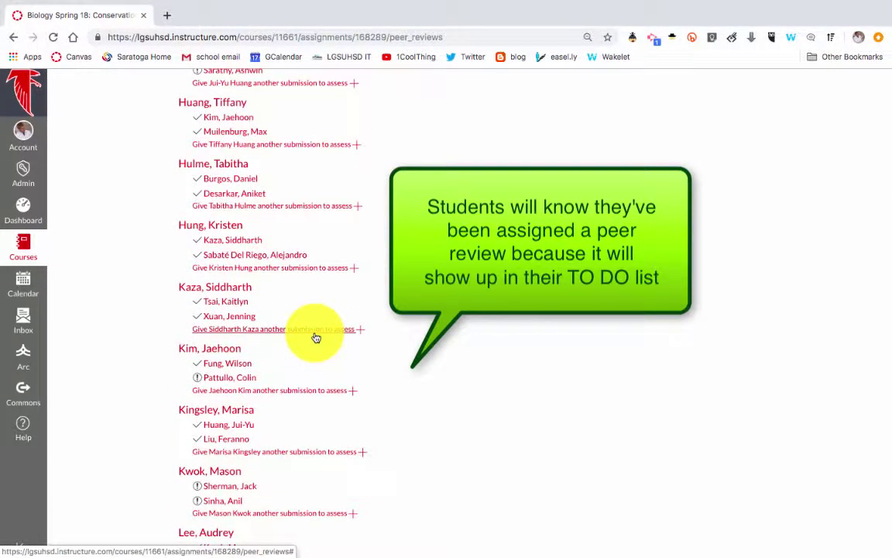
scroll(318, 207, "up", 15)
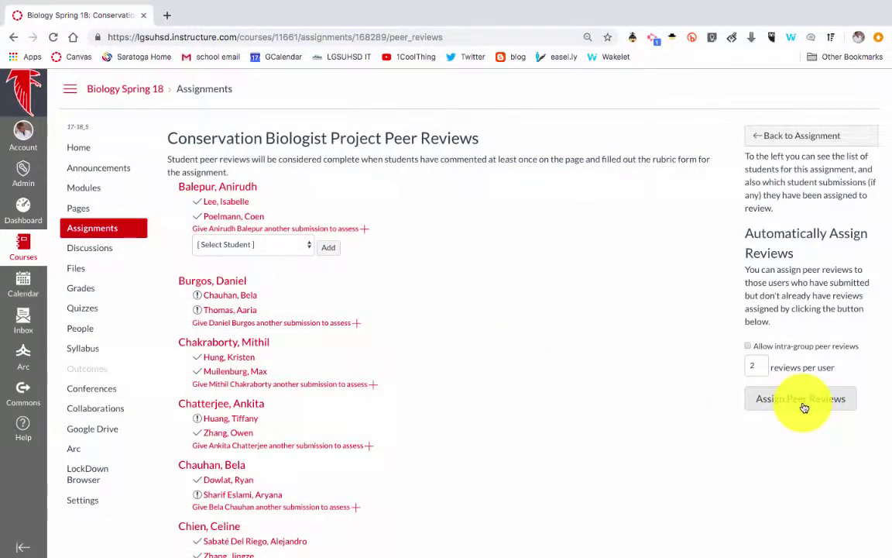
Reopen SpeedGrader, advance to Period 4, Group 1, and preview its Google Drive video.
left_click(813, 138)
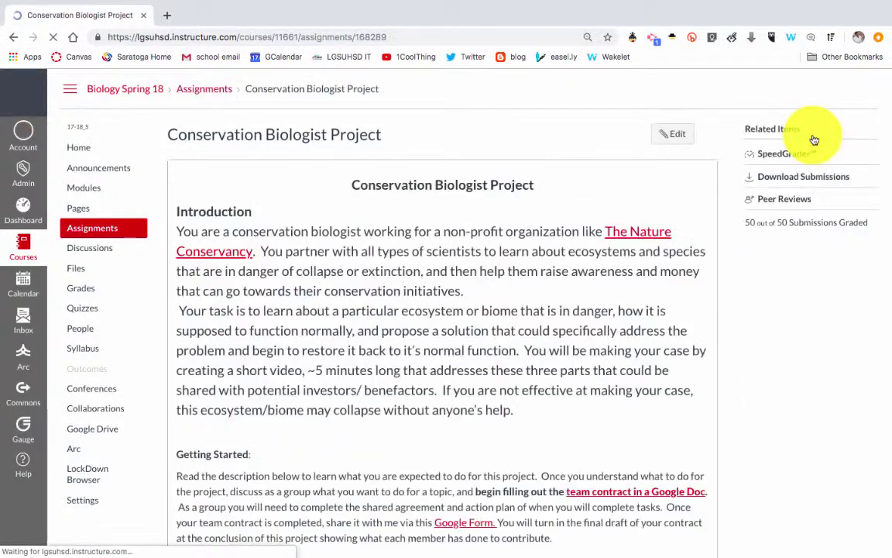
left_click(788, 155)
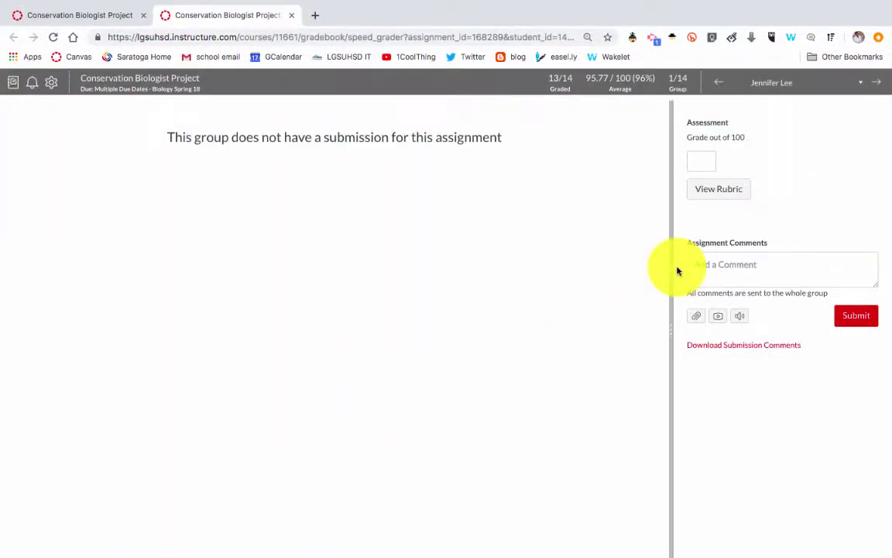
left_click(877, 84)
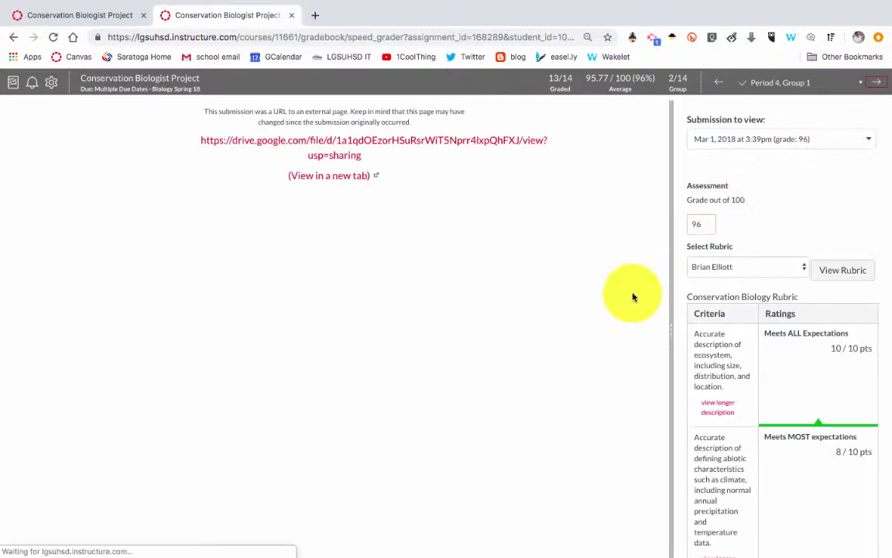
left_click(438, 141)
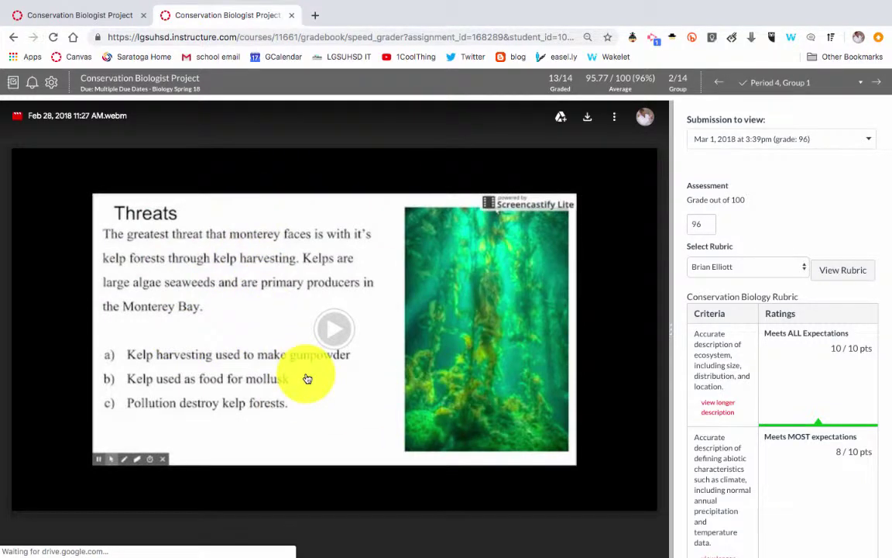
Keep the Mar 1 submission and show another peer reviewer's rubric scores.
left_click(777, 149)
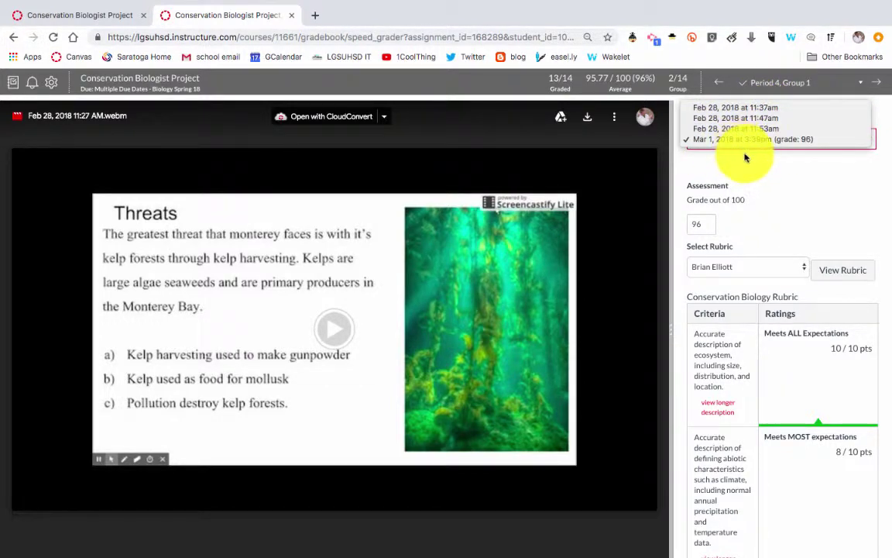
left_click(744, 154)
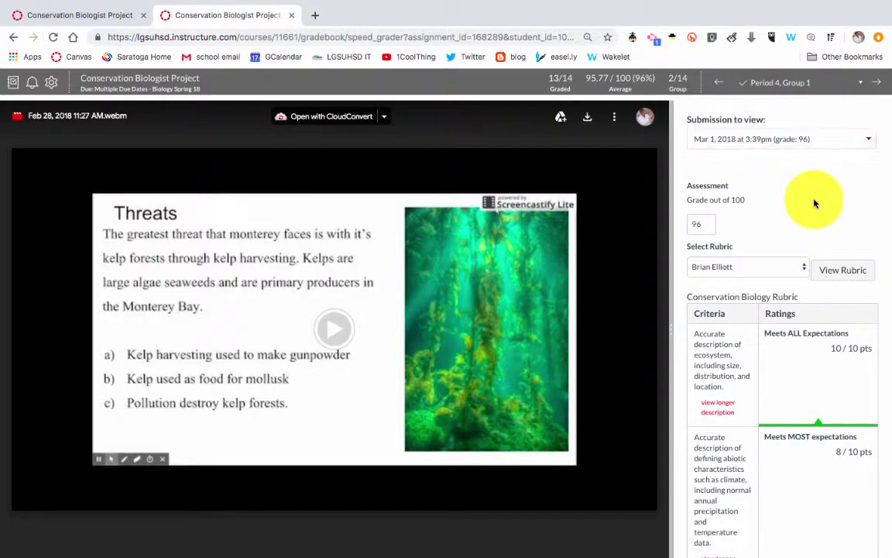
scroll(812, 200, "down", 3)
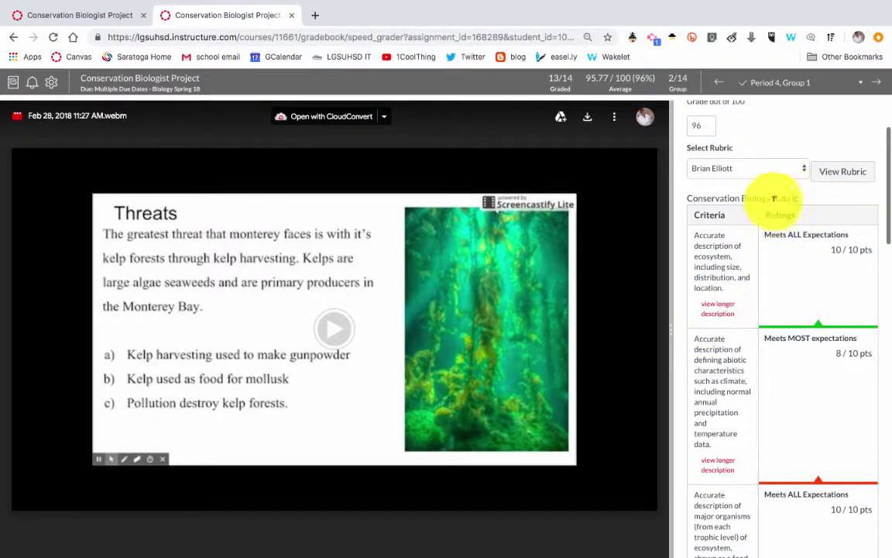
left_click(802, 168)
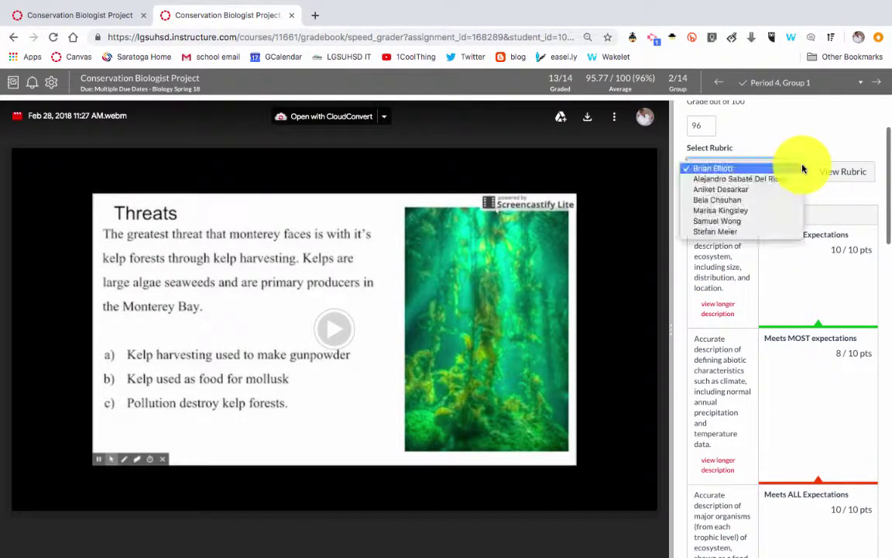
left_click(765, 202)
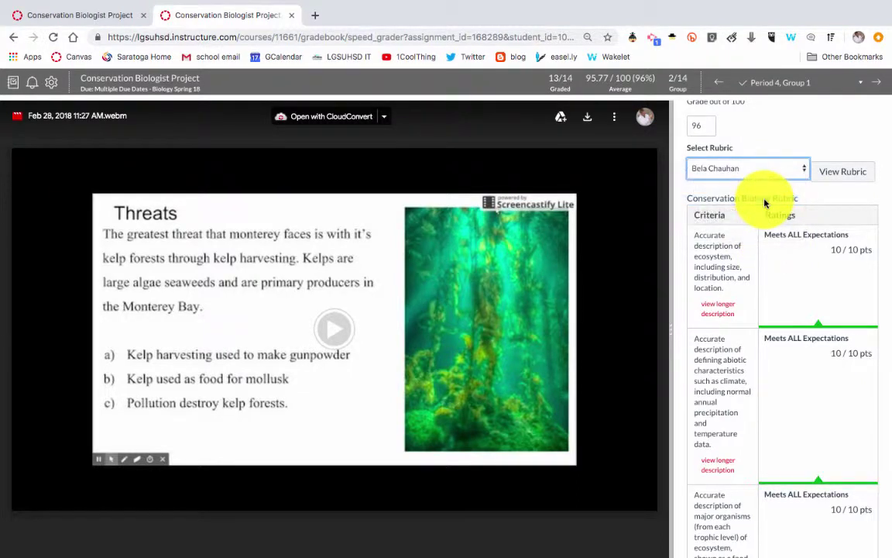
scroll(770, 263, "down", 3)
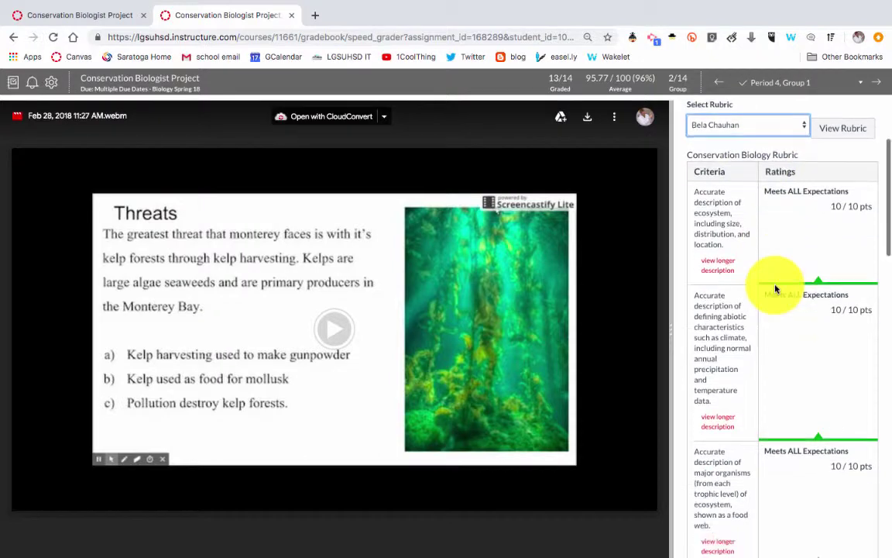
scroll(771, 275, "up", 4)
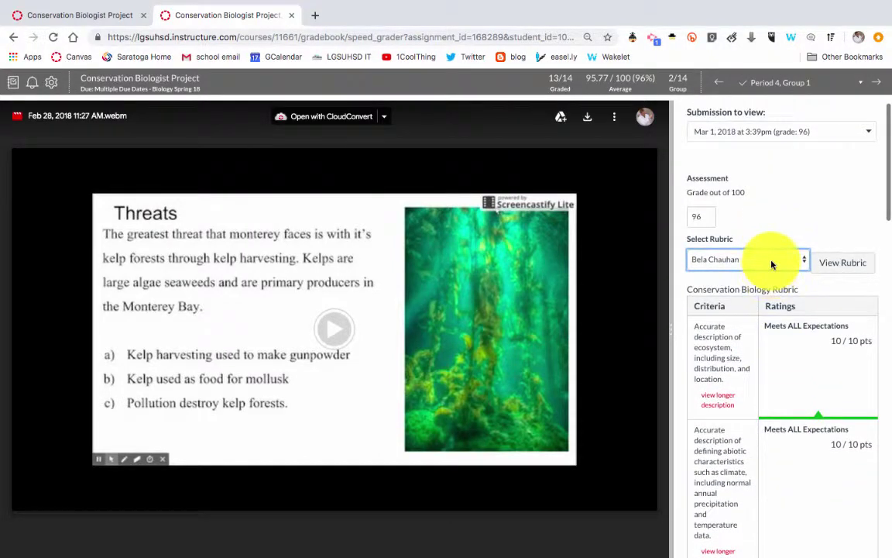
Widen the grading panel beside the video and switch to a different peer reviewer's rubric.
left_click(766, 263)
left_click(731, 312)
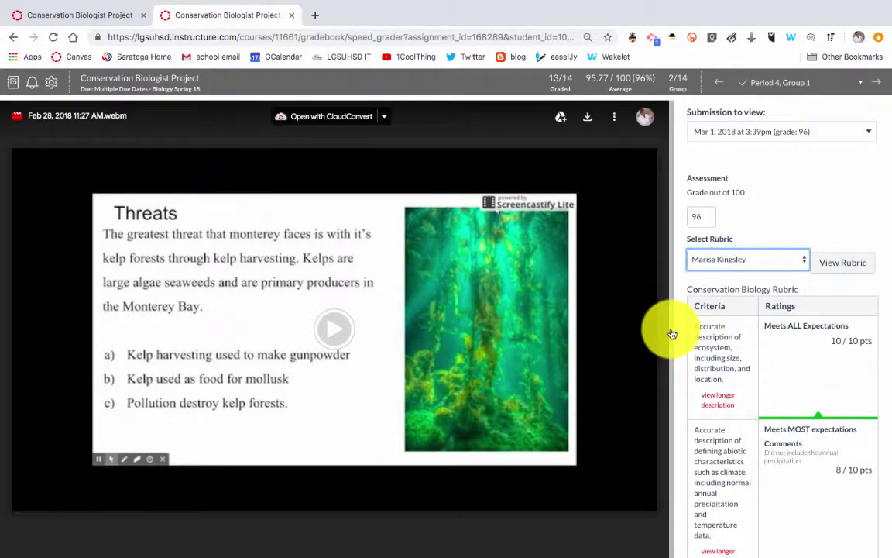
left_click_drag(672, 335, 525, 309)
left_click(608, 266)
left_click(612, 269)
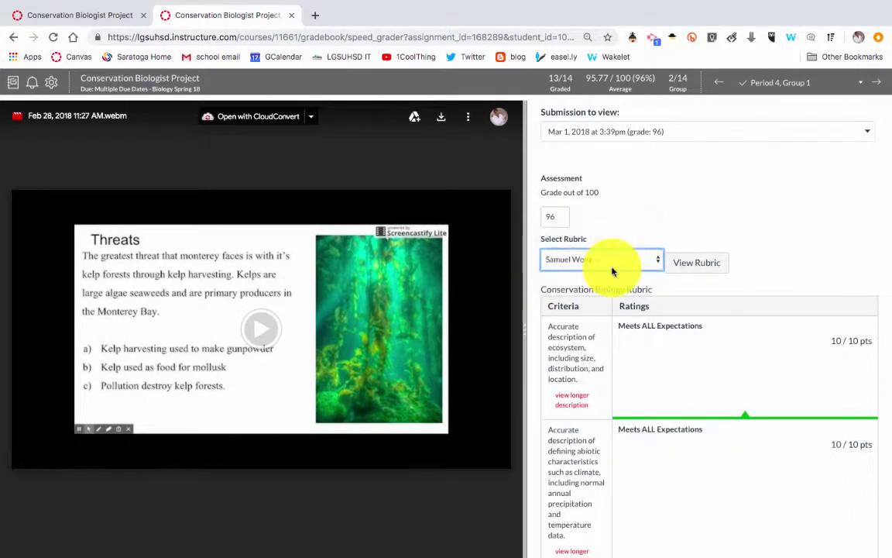
scroll(780, 270, "down", 10)
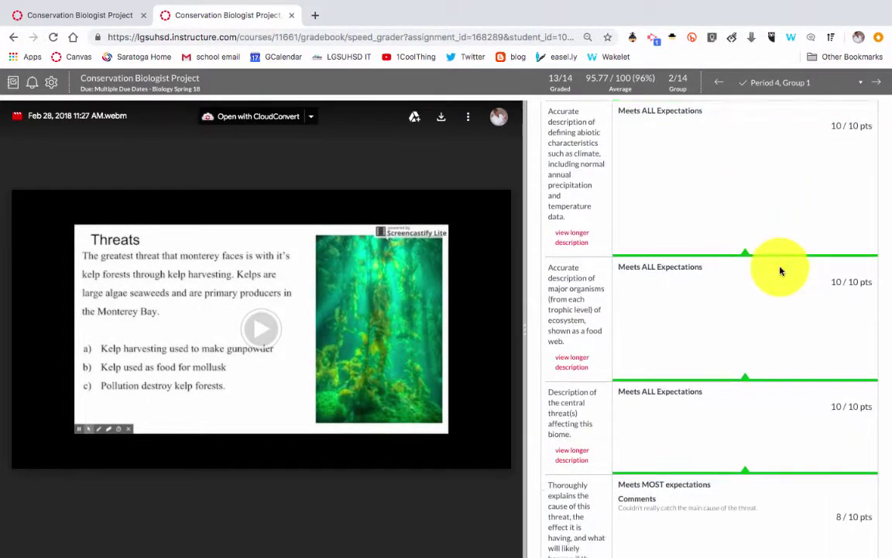
scroll(781, 271, "down", 2)
scroll(781, 270, "up", 10)
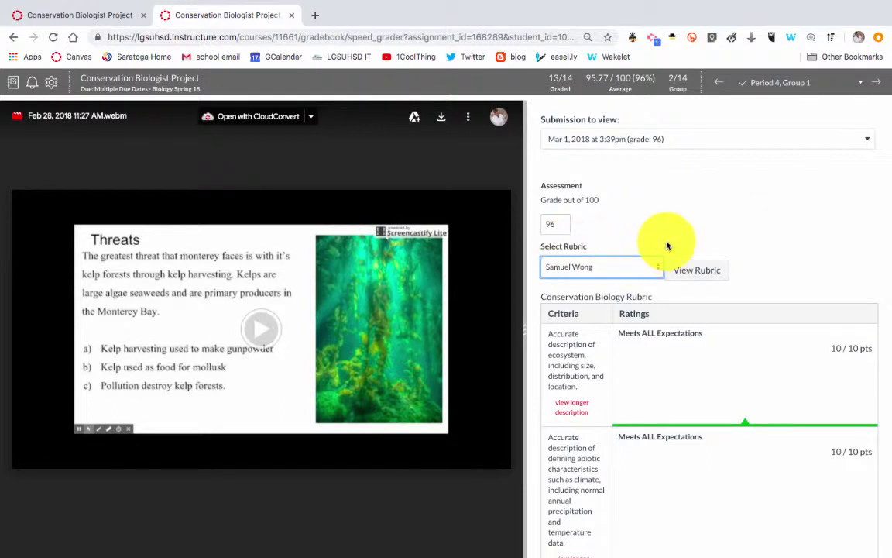
left_click(639, 268)
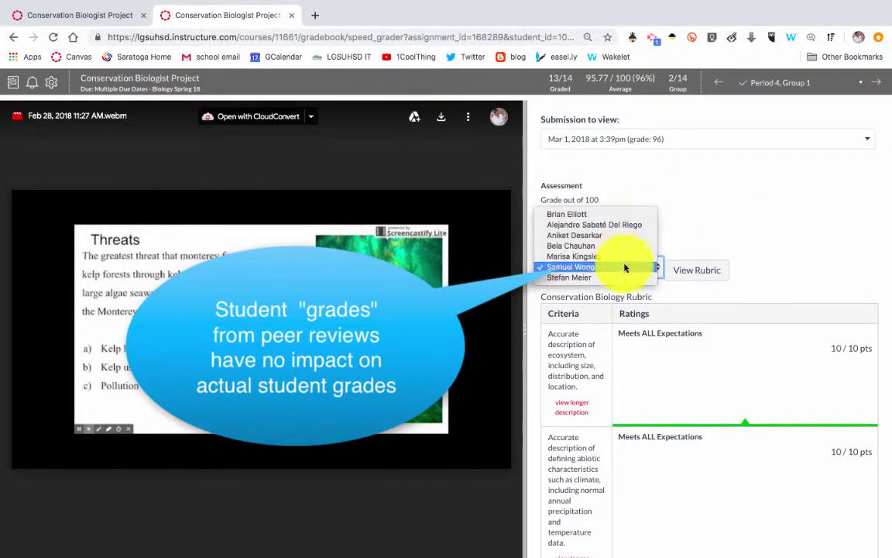
Switch back to the first reviewer's rubric, which rates abiotic characteristics 8 / 10 pts.
left_click(704, 226)
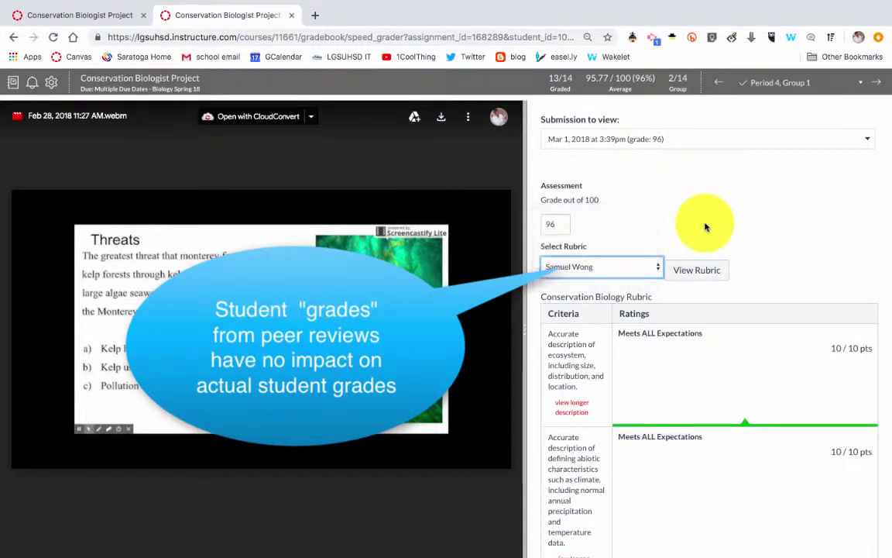
left_click(607, 269)
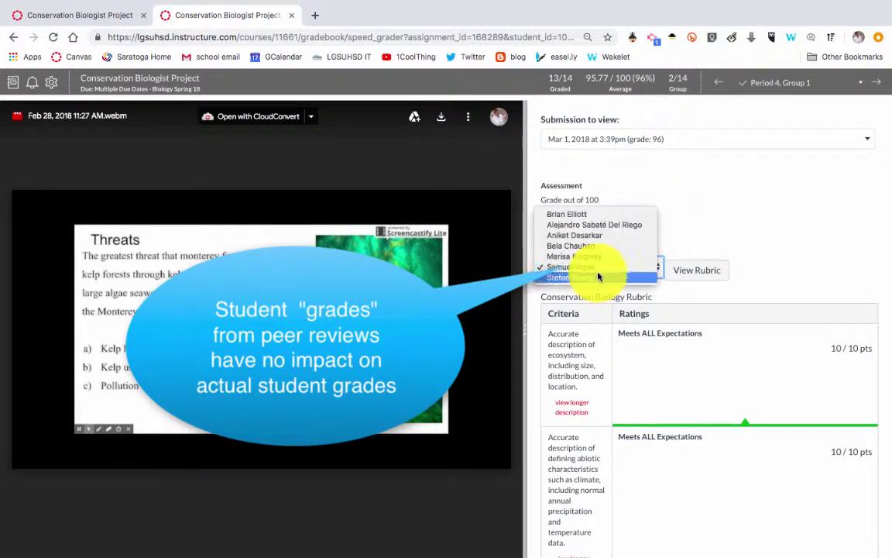
left_click(597, 211)
scroll(802, 230, "down", 3)
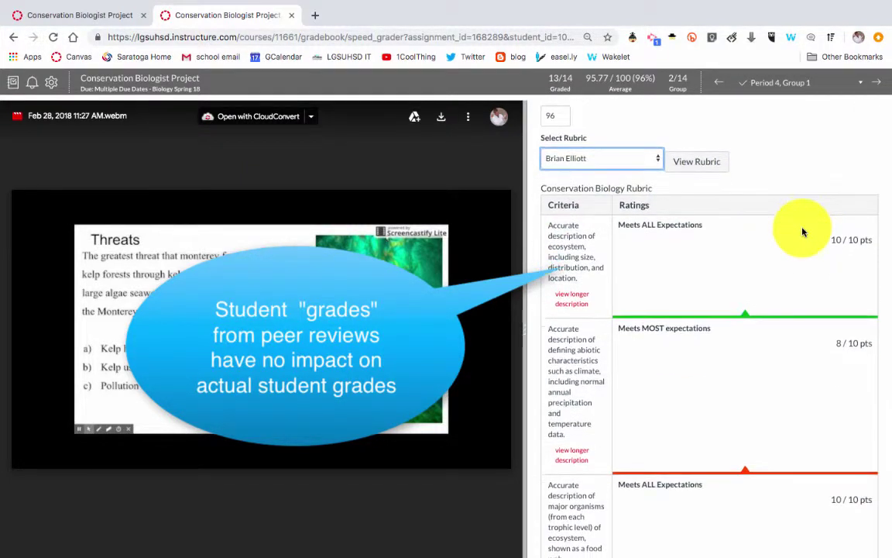
scroll(802, 230, "down", 10)
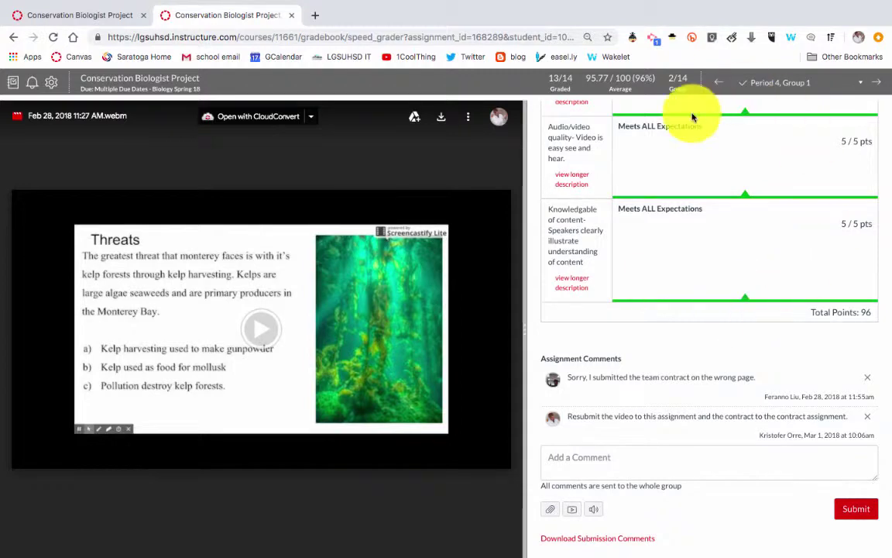
scroll(696, 203, "up", 5)
scroll(696, 203, "up", 3)
scroll(792, 218, "down", 5)
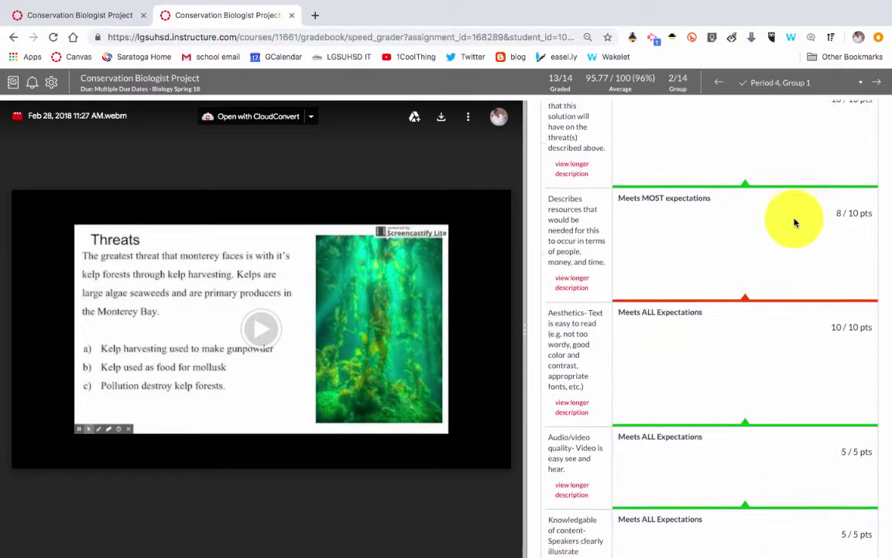
scroll(793, 225, "down", 1)
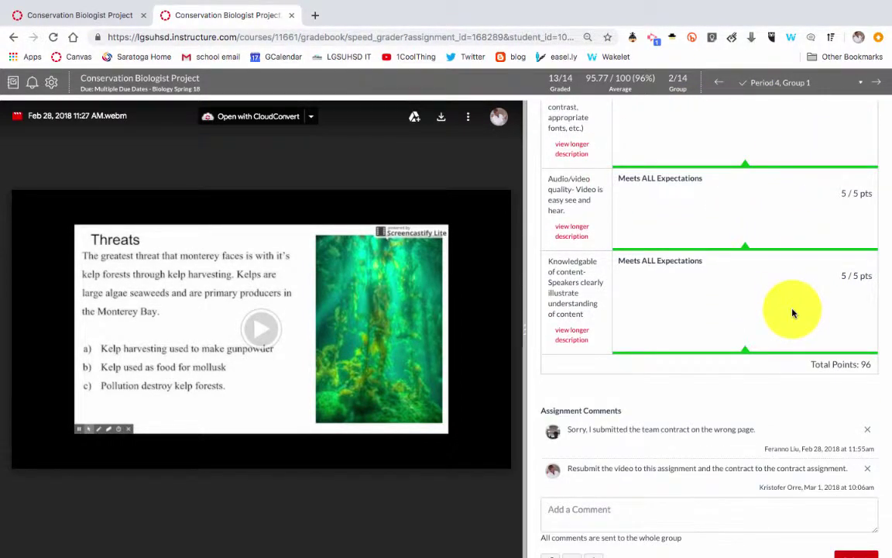
scroll(792, 313, "down", 1)
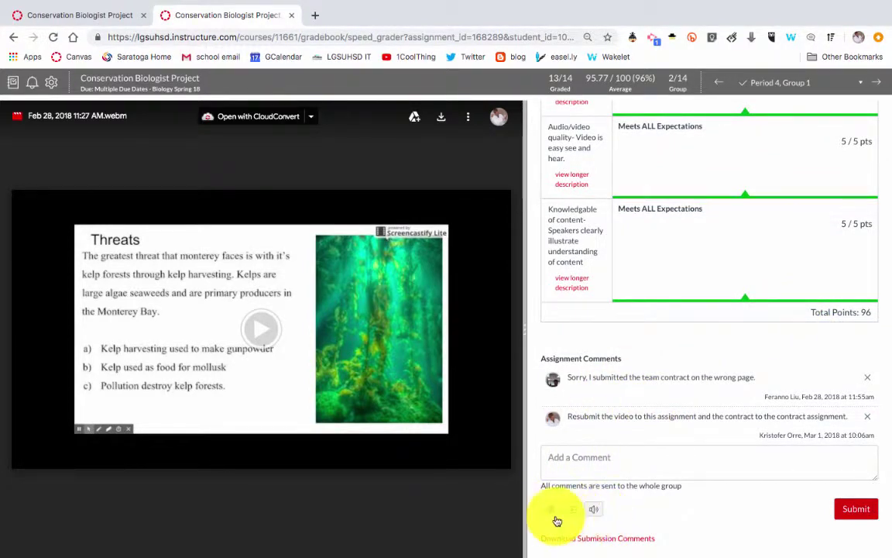
scroll(733, 411, "up", 10)
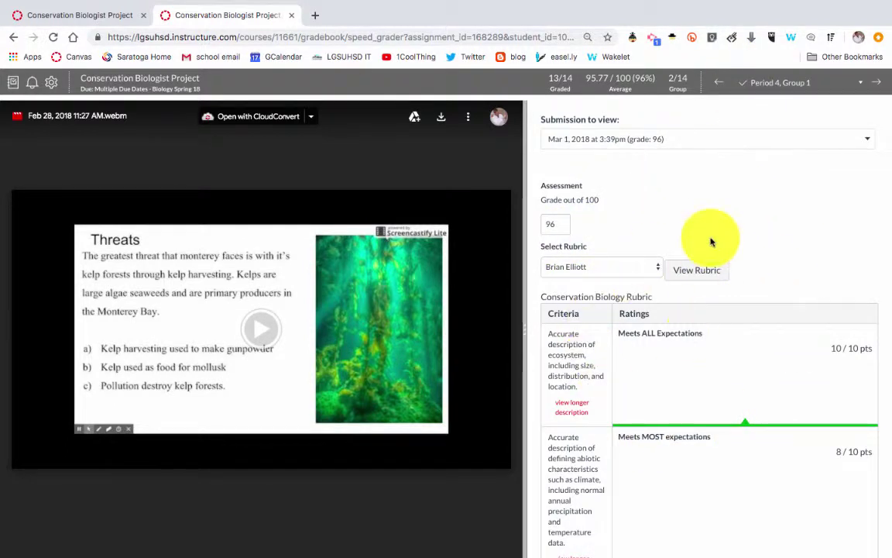
Review the later criteria at 10 / 10 and the 96 total points.
left_click(639, 269)
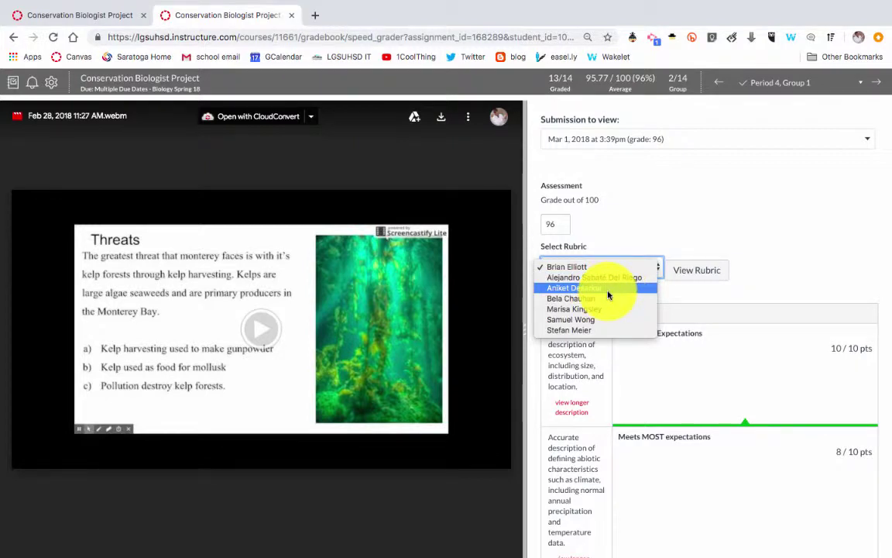
left_click(707, 224)
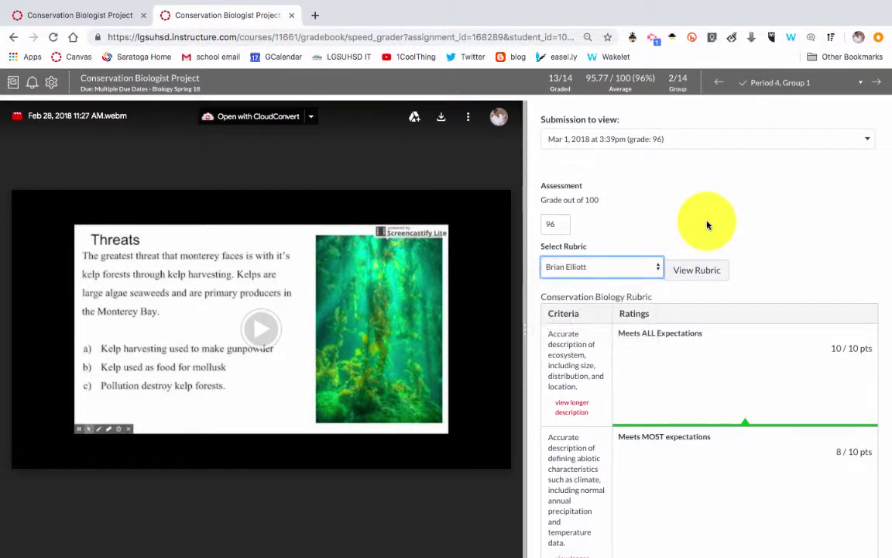
scroll(701, 353, "down", 1)
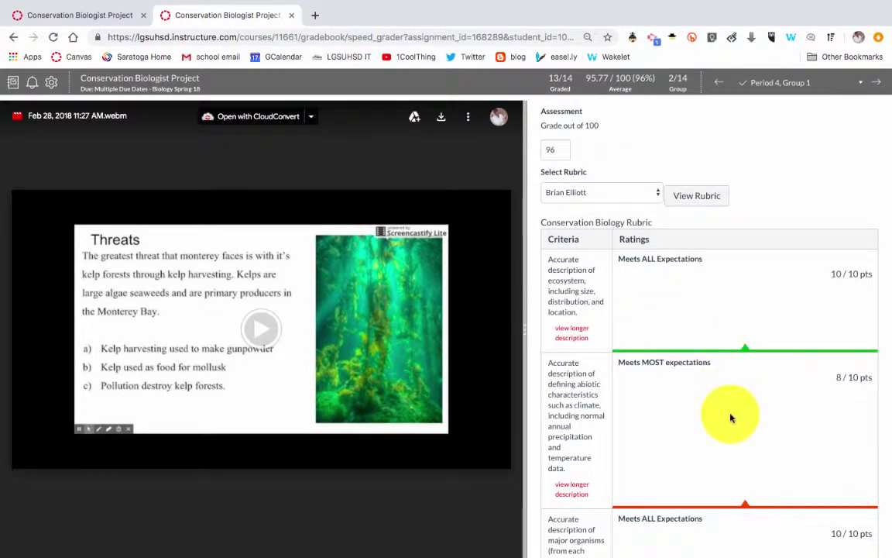
scroll(731, 415, "down", 4)
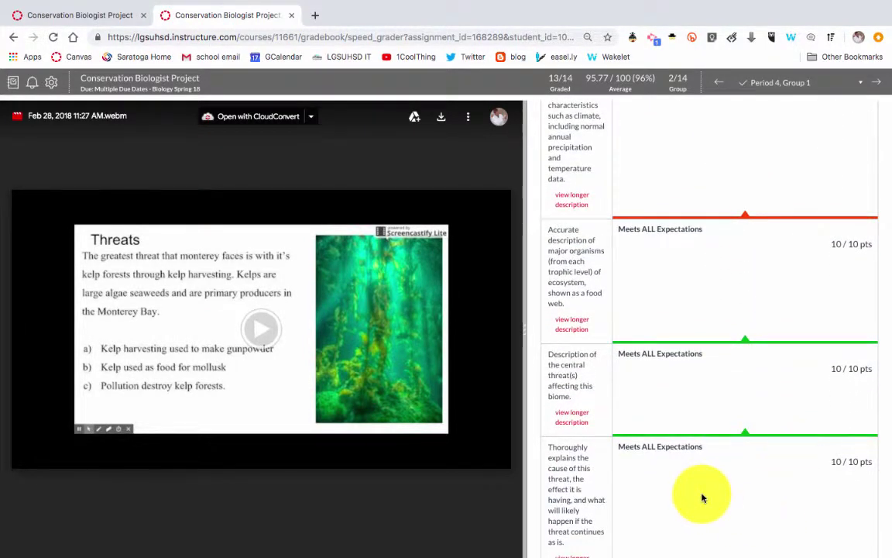